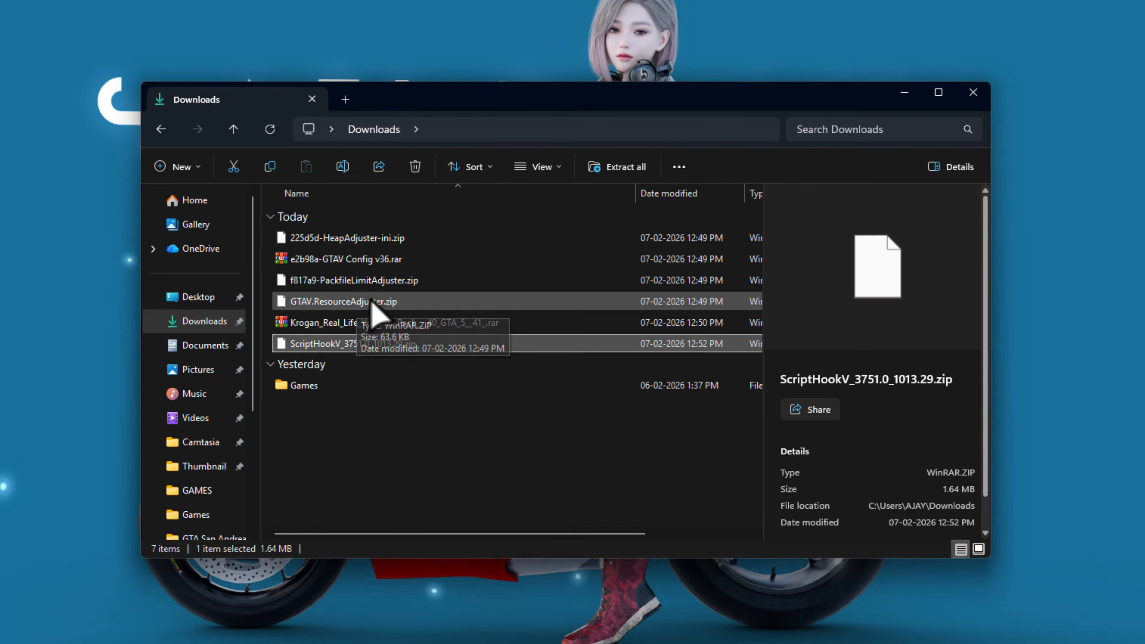
Open the ScriptHookV_3751.0_1013.29.zip archive from Downloads in WinRAR
right_click(337, 343)
mouse_move(426, 300)
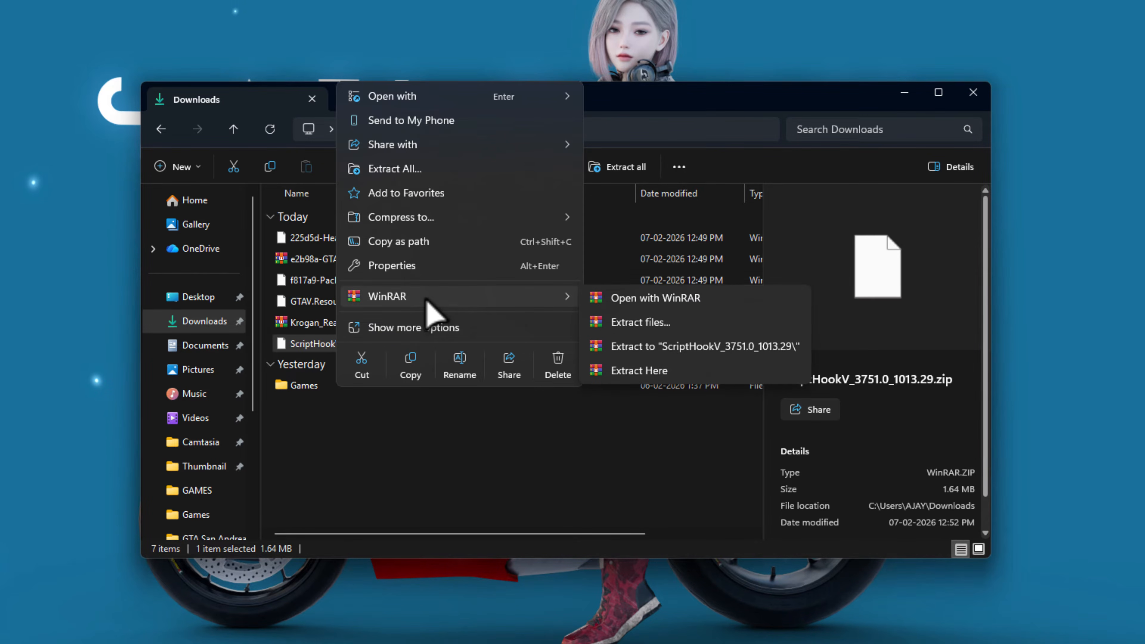
click(602, 298)
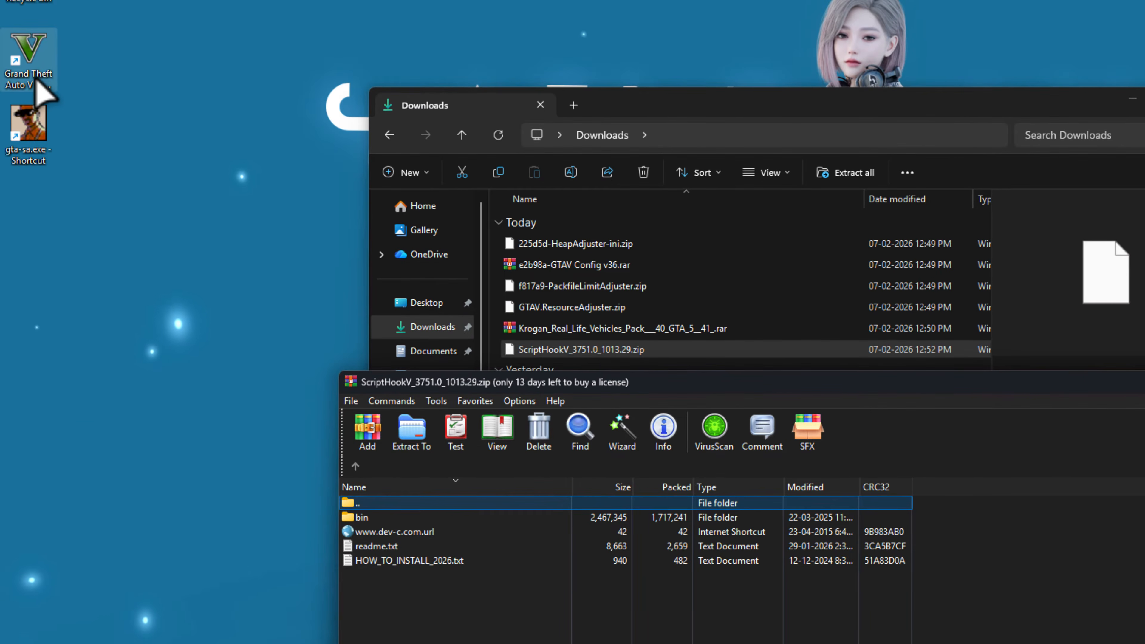
Open the Grand Theft Auto V Legacy game folder in C:\Games through the file location of the desktop shortcut
right_click(5, 73)
click(142, 232)
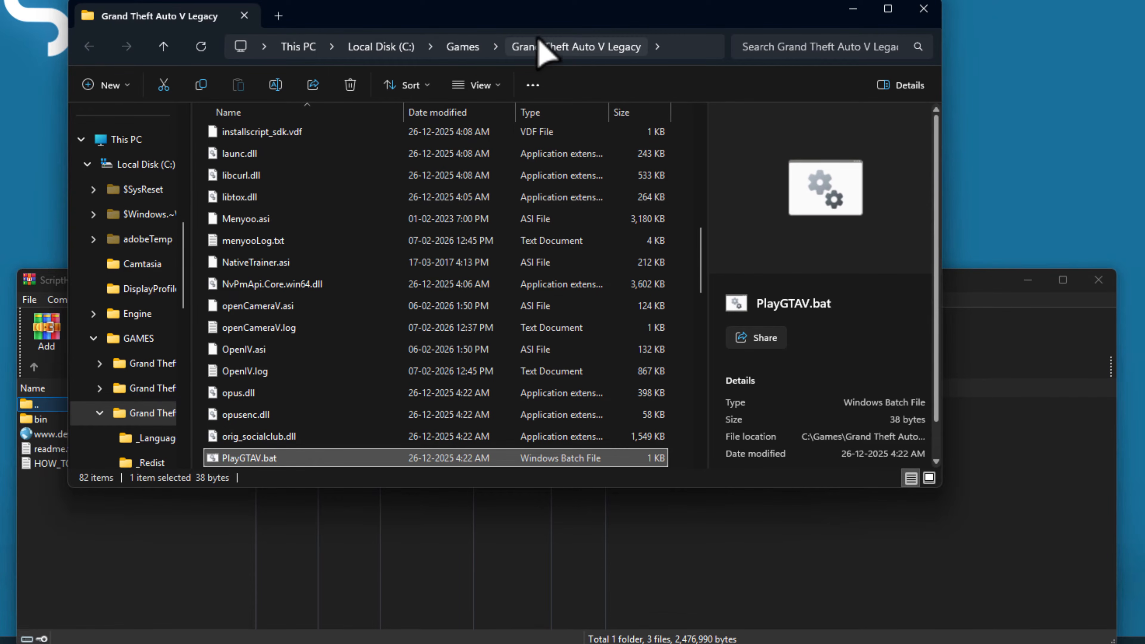
click(469, 46)
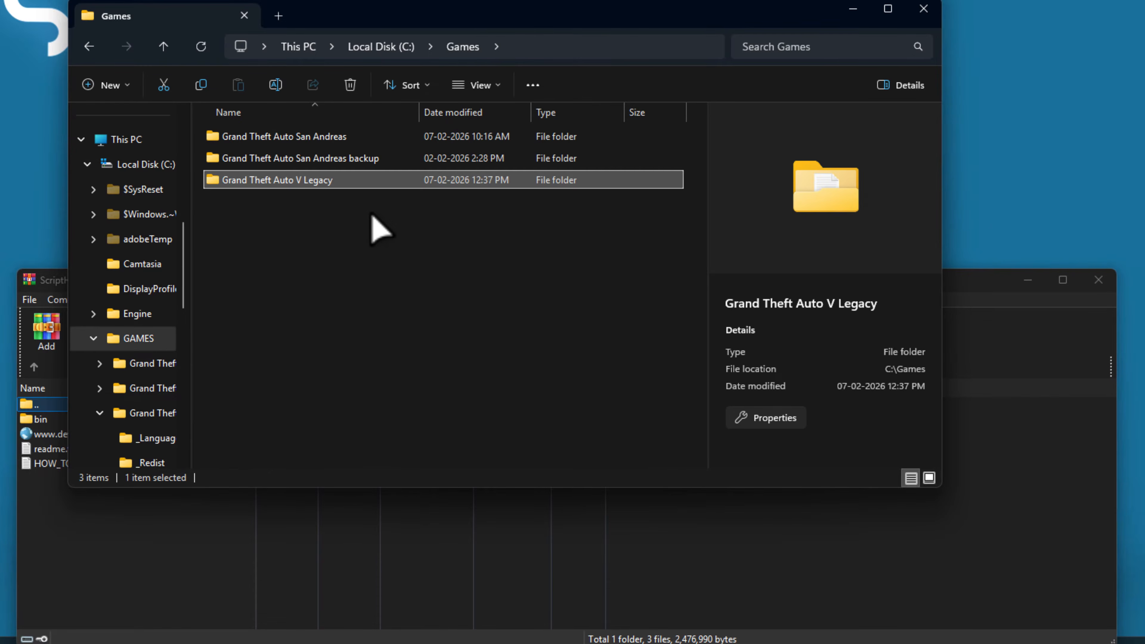
double_click(314, 180)
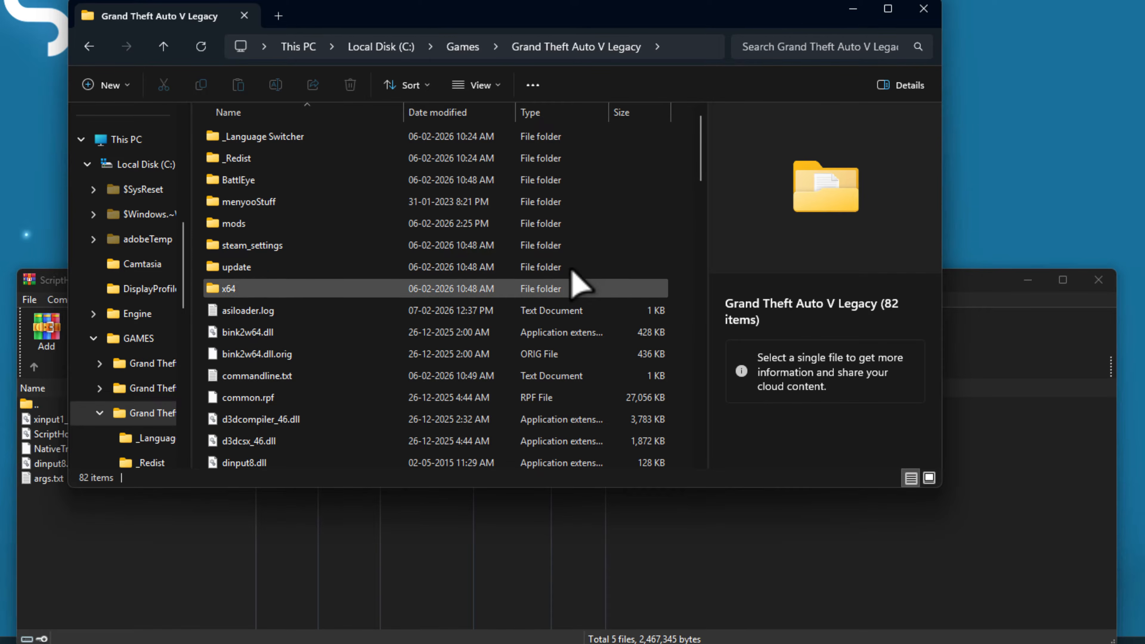
Extract xinput1_4.dll, ScriptHookV.dll and dinput8.dll from the archive's bin folder into the game folder, replacing the existing files
click(259, 554)
drag(236, 530, 237, 419)
ctrl+click(225, 478)
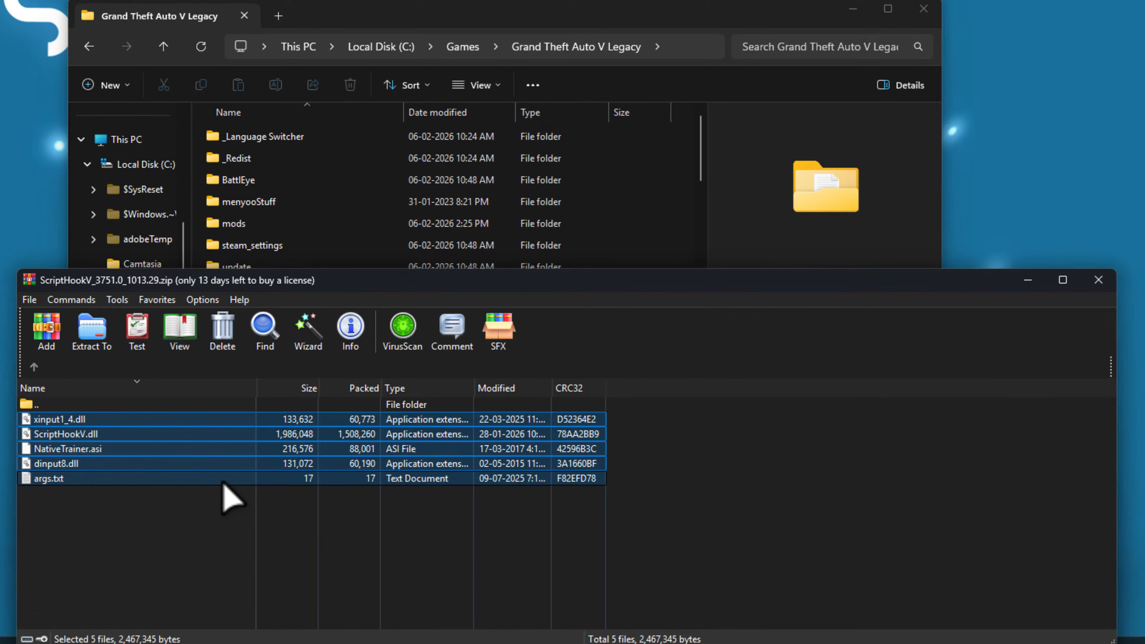
ctrl+click(199, 449)
drag(286, 434, 437, 381)
drag(698, 270, 696, 267)
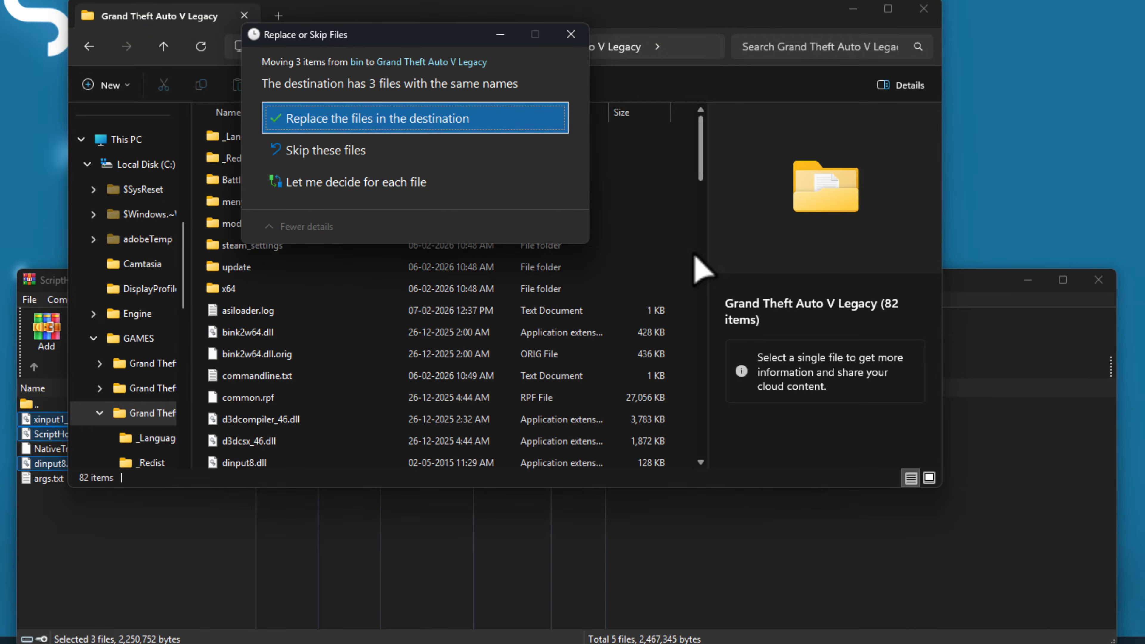
click(466, 123)
Return to Downloads in WinRAR and extract both files of 225d5d-HeapAdjuster-ini.zip into the game folder
click(110, 485)
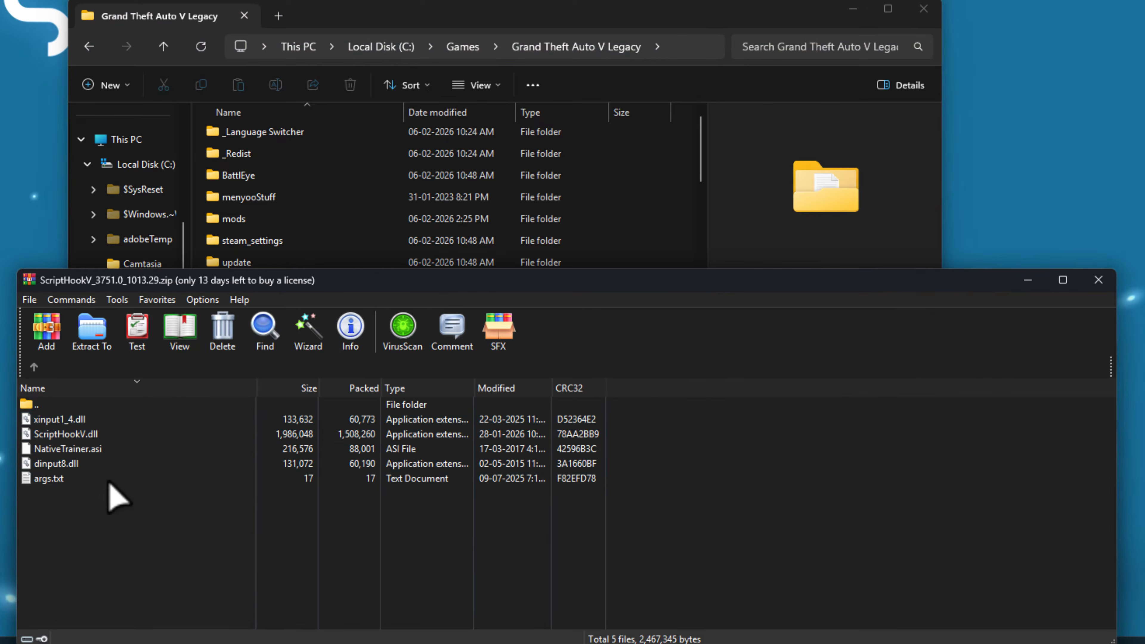
click(33, 367)
click(34, 367)
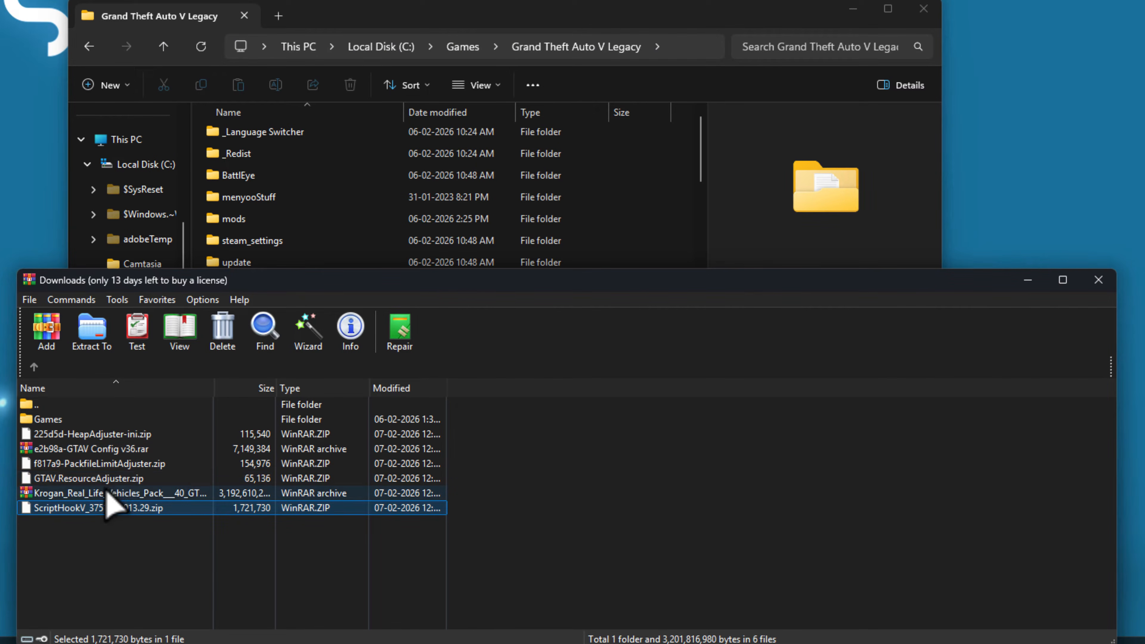
click(82, 435)
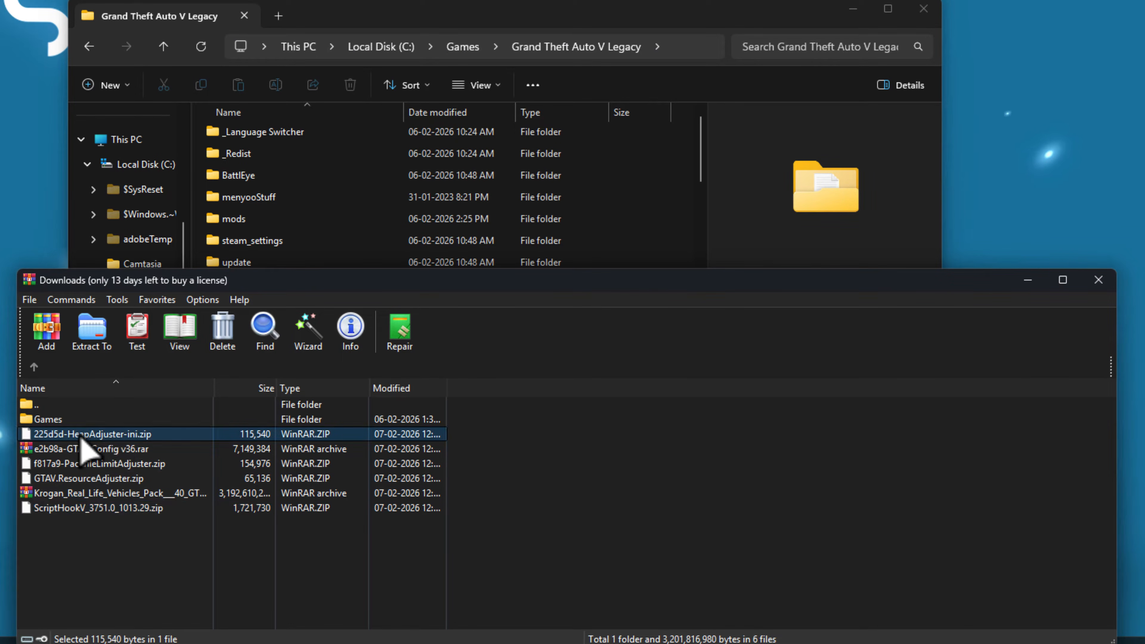
double_click(118, 438)
key(ctrl+a)
drag(126, 435, 672, 274)
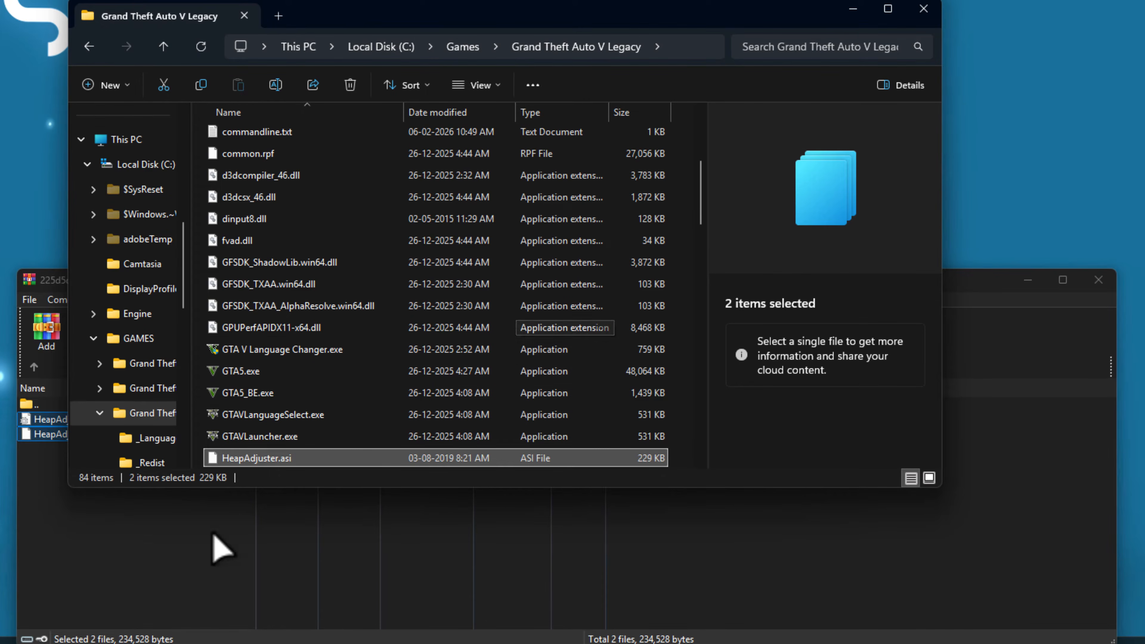
Extract ResourceAdjuster.ini and GTAV.ResourceAdjuster.asi from GTAV.ResourceAdjuster.zip into the game folder, leaving out the readme
click(221, 548)
click(34, 366)
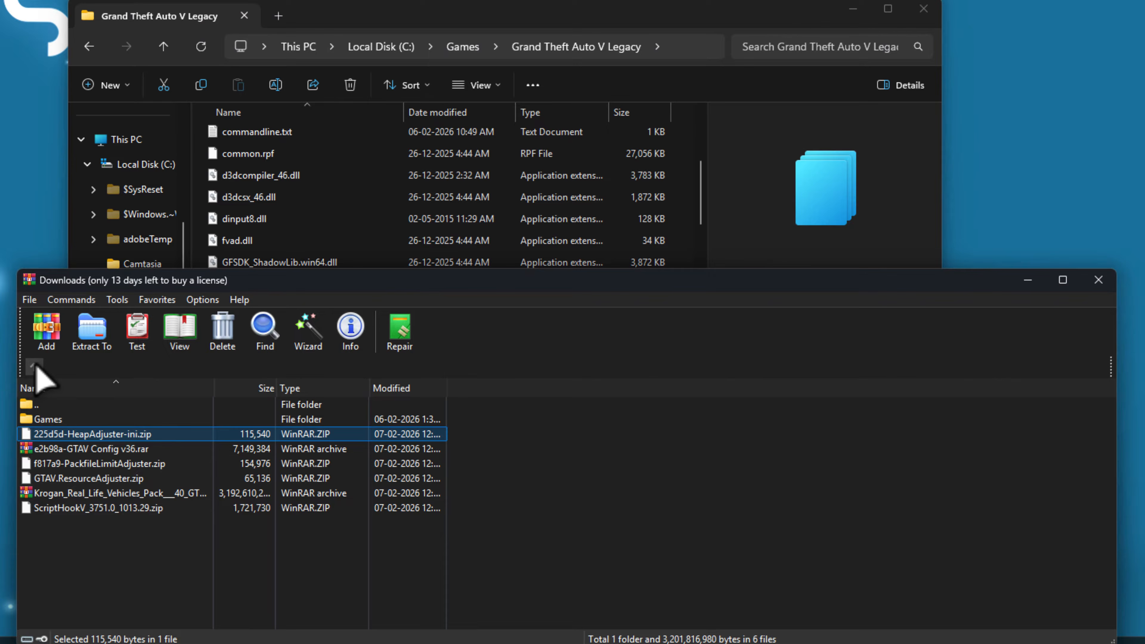
double_click(111, 479)
double_click(132, 423)
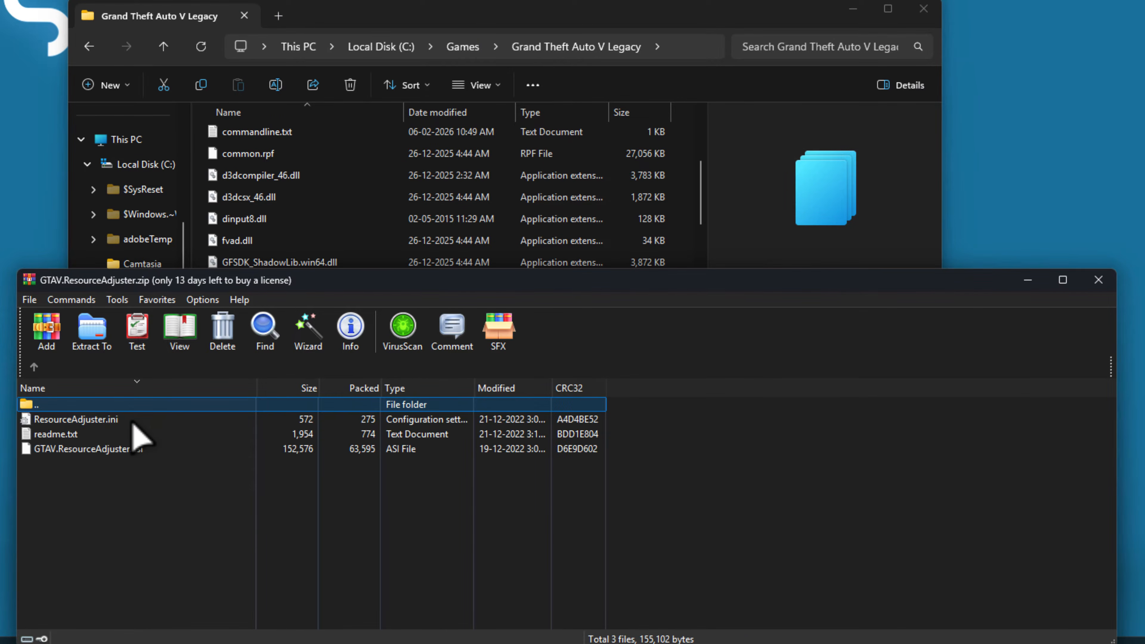
drag(147, 469, 627, 318)
ctrl+click(162, 434)
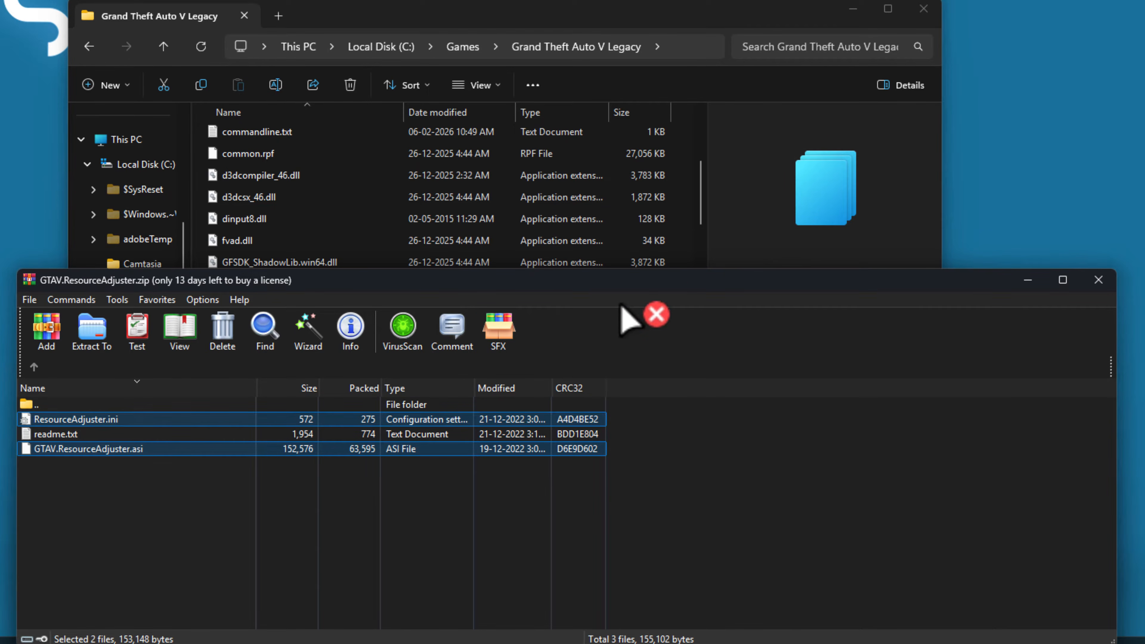
drag(693, 256, 693, 256)
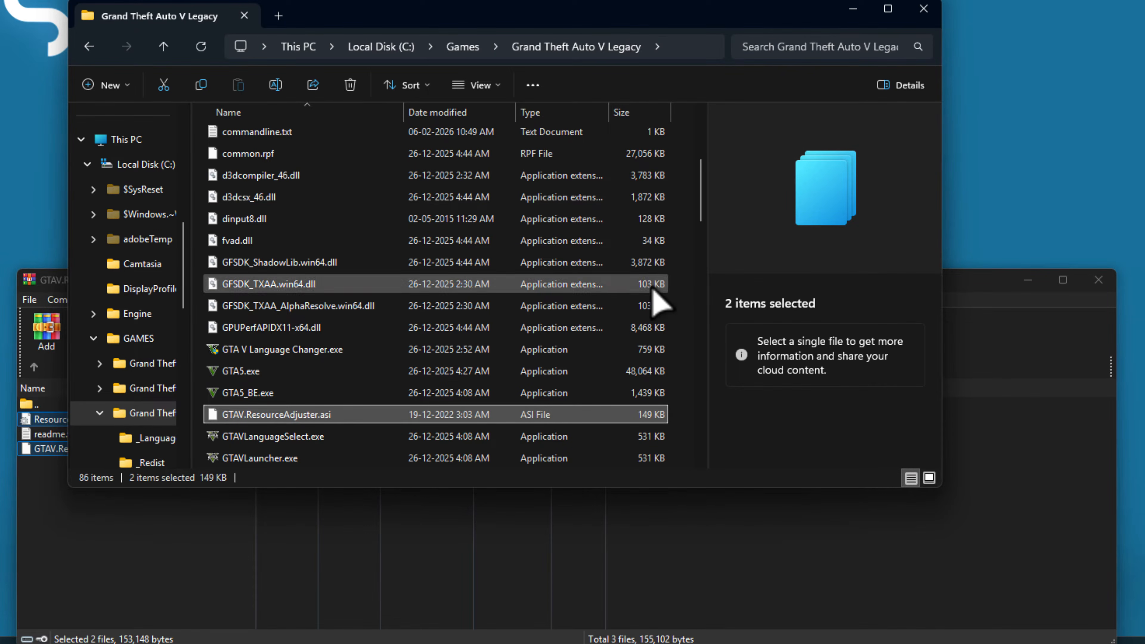
Extract PackfileLimitAdjuster.ini and PackfileLimitAdjuster.asi from f817a9-PackfileLimitAdjuster.zip into the game folder
click(203, 519)
click(34, 367)
click(33, 368)
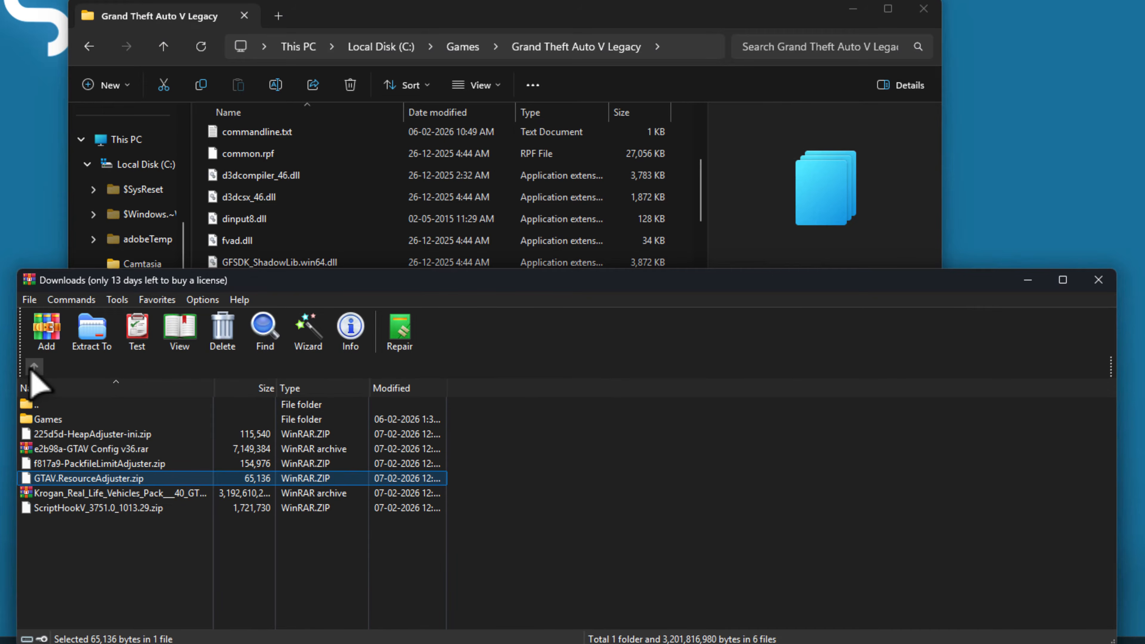
click(115, 465)
double_click(115, 464)
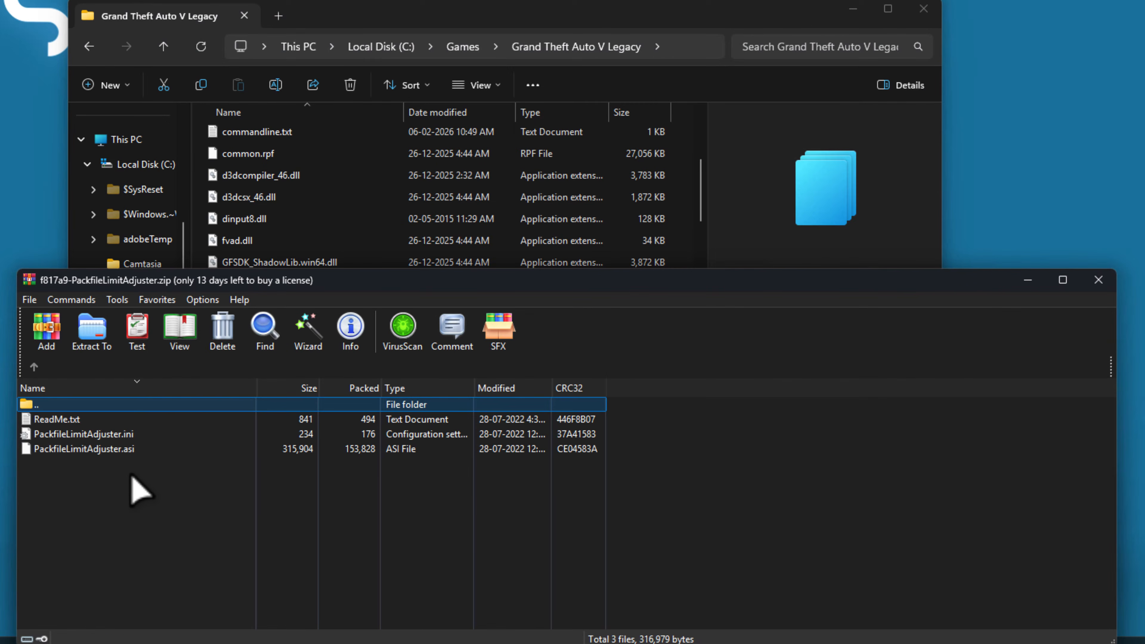
drag(130, 479, 707, 294)
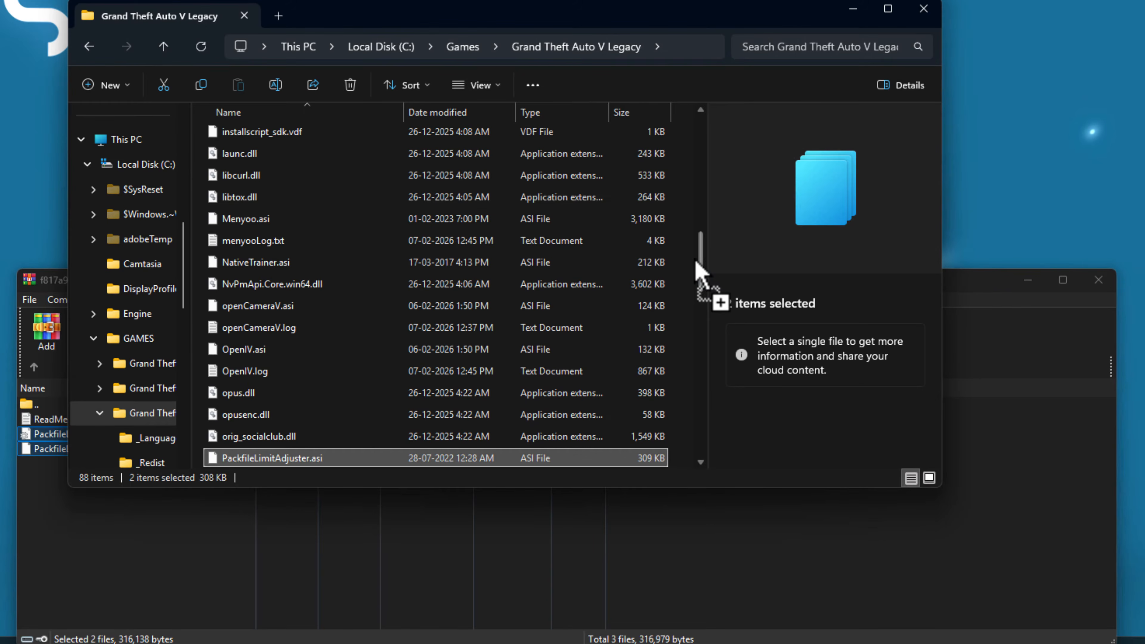
scroll(516, 409, down, 6)
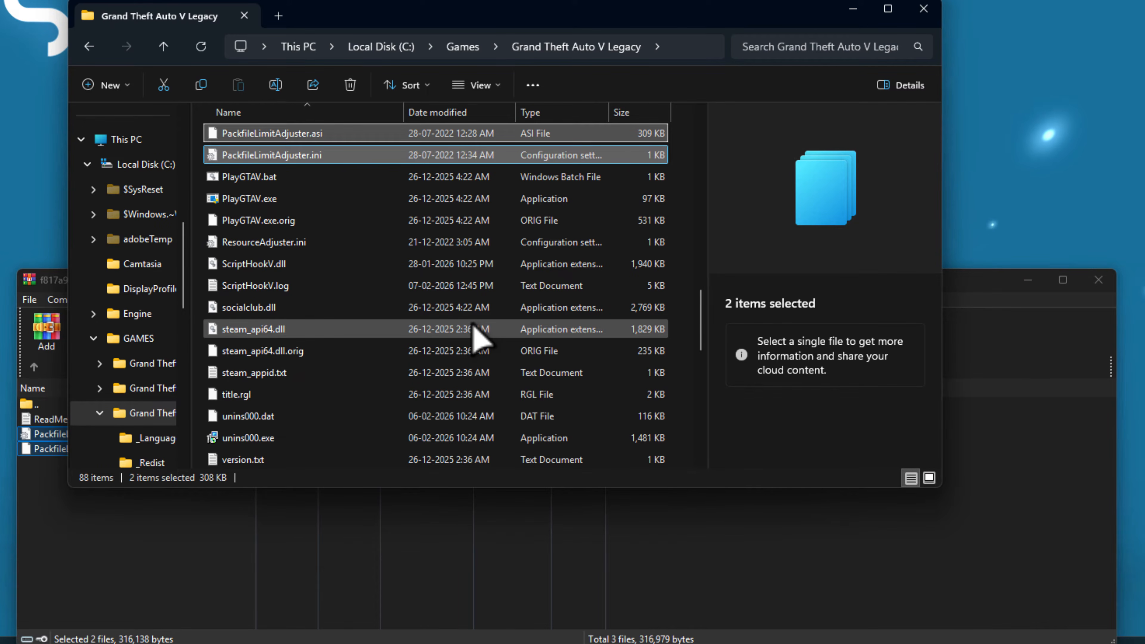
click(360, 537)
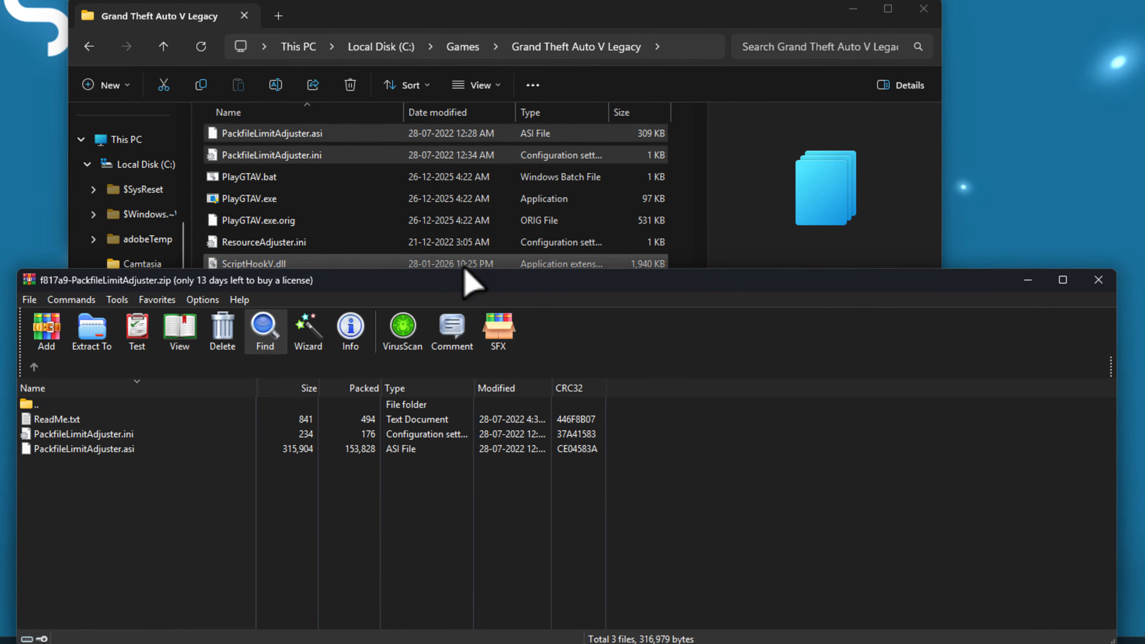
Switch to OpenIV and look up the video link for installing OpenIV for GTA 5 in New Text Document.txt
click(509, 642)
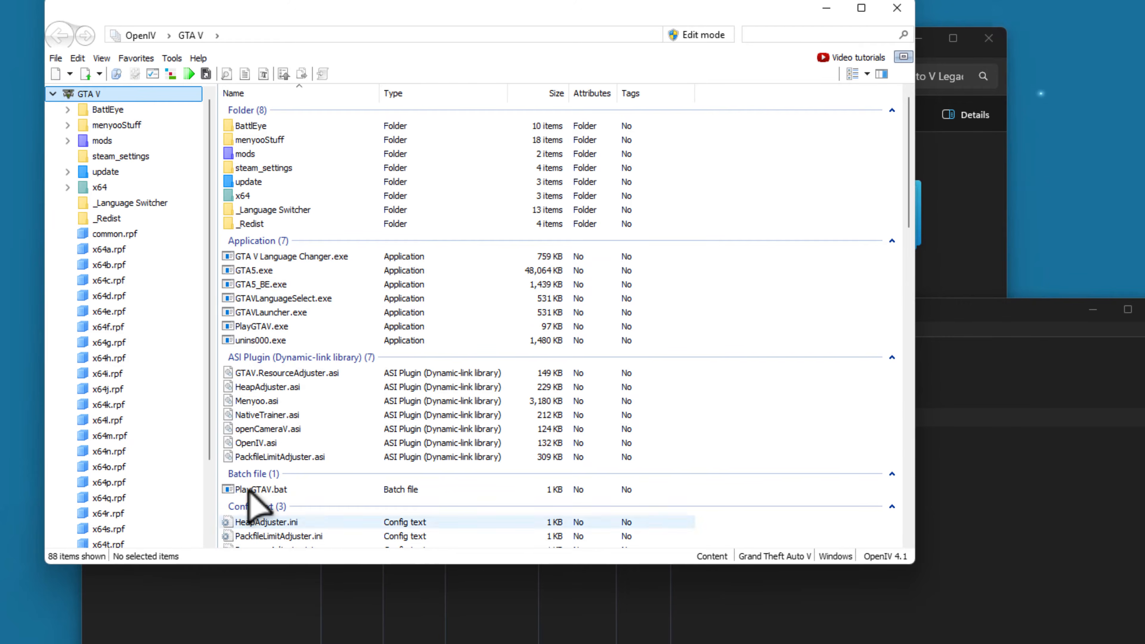
click(397, 643)
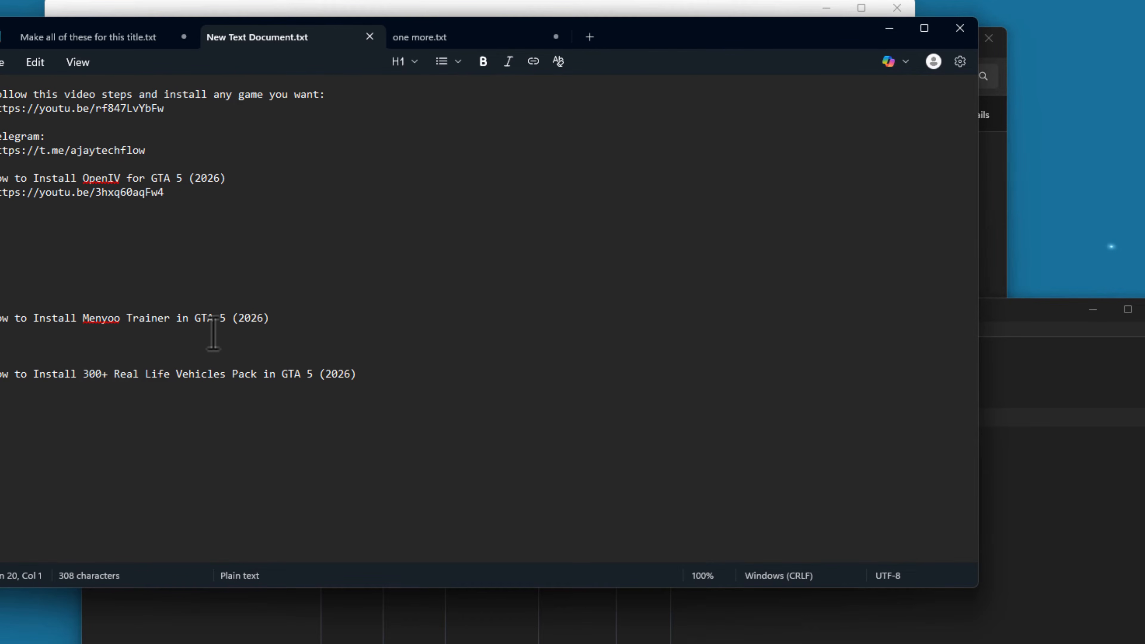
drag(157, 190, 0, 178)
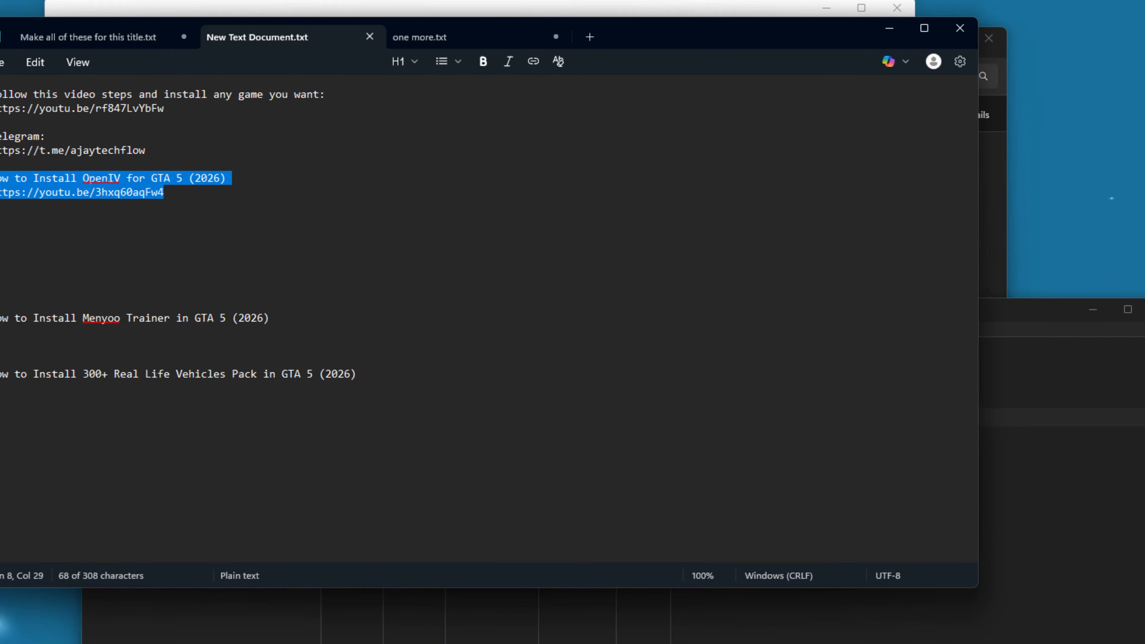
triple_click(176, 192)
click(272, 183)
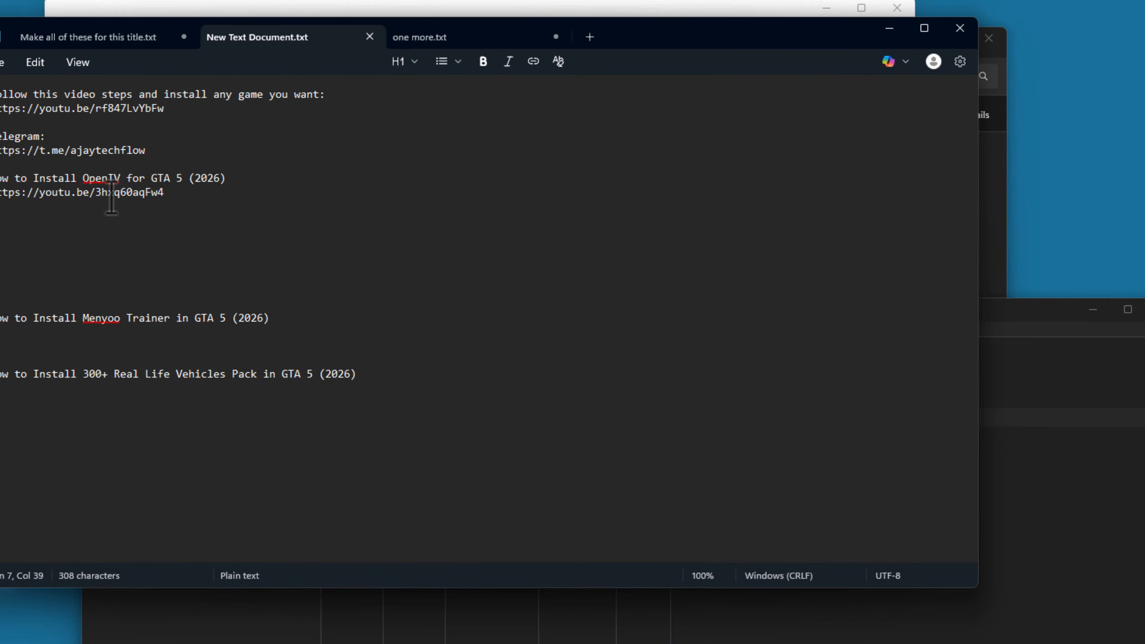
click(879, 10)
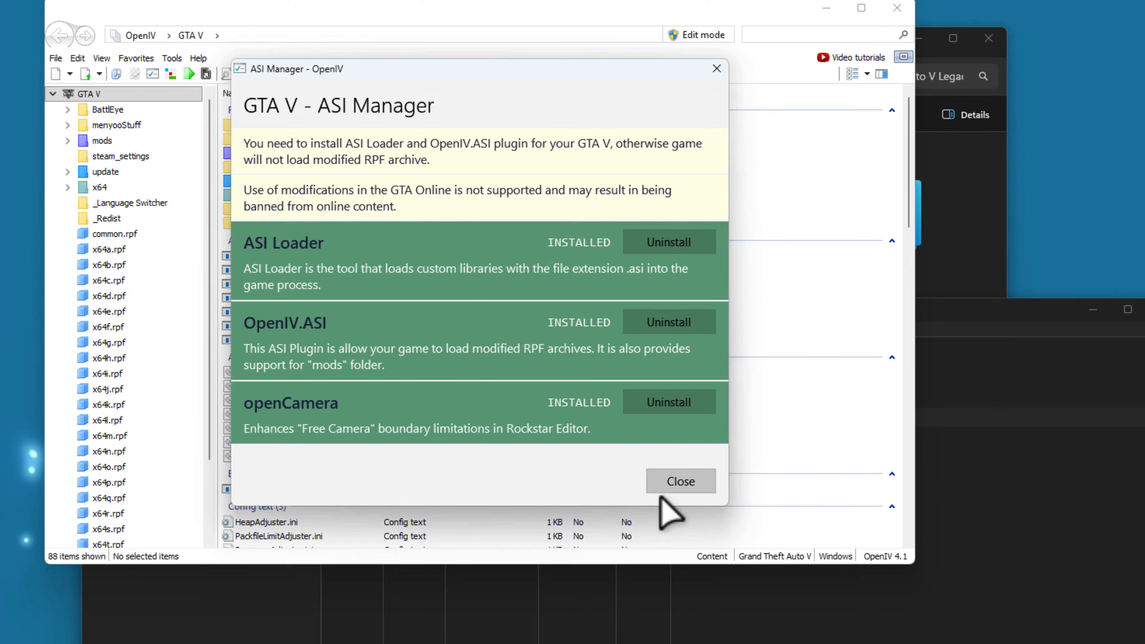
Close the ASI Manager and turn on Edit mode for GTA V in OpenIV
click(680, 484)
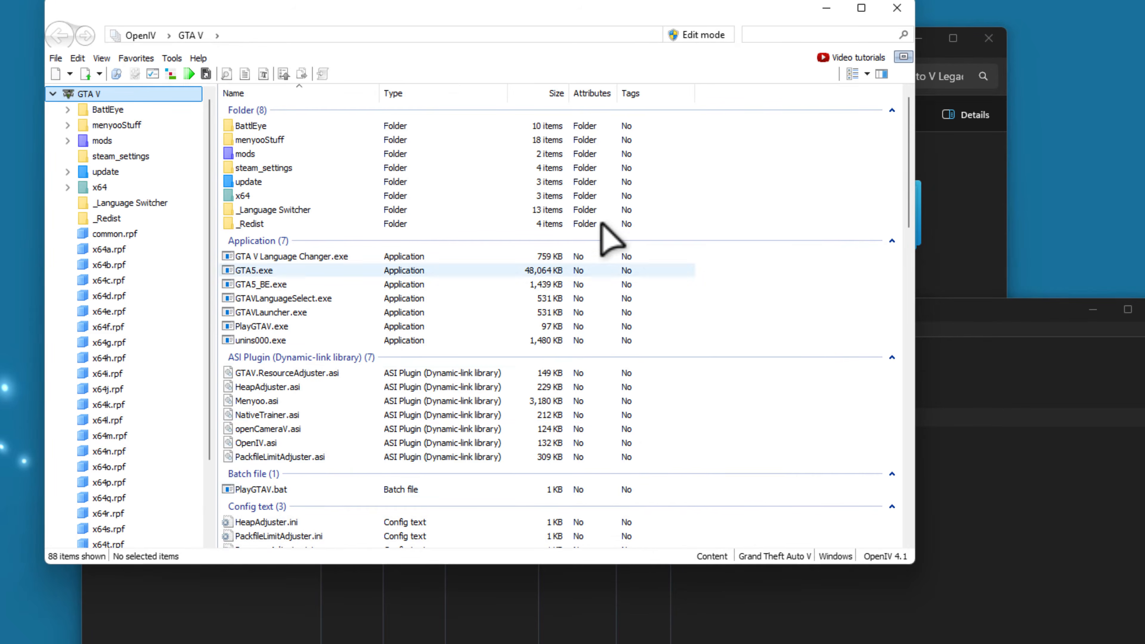
click(692, 36)
click(534, 324)
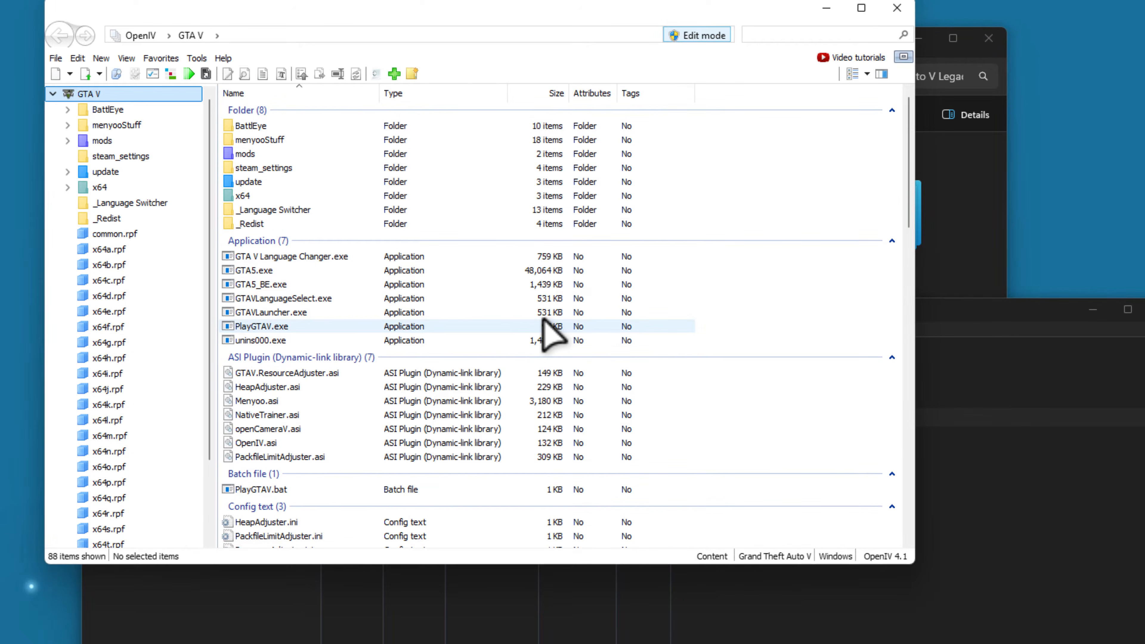
Switch to WinRAR and open the Krogan_Real_Life_Vehicles_Pack archive from the Downloads folder
click(756, 629)
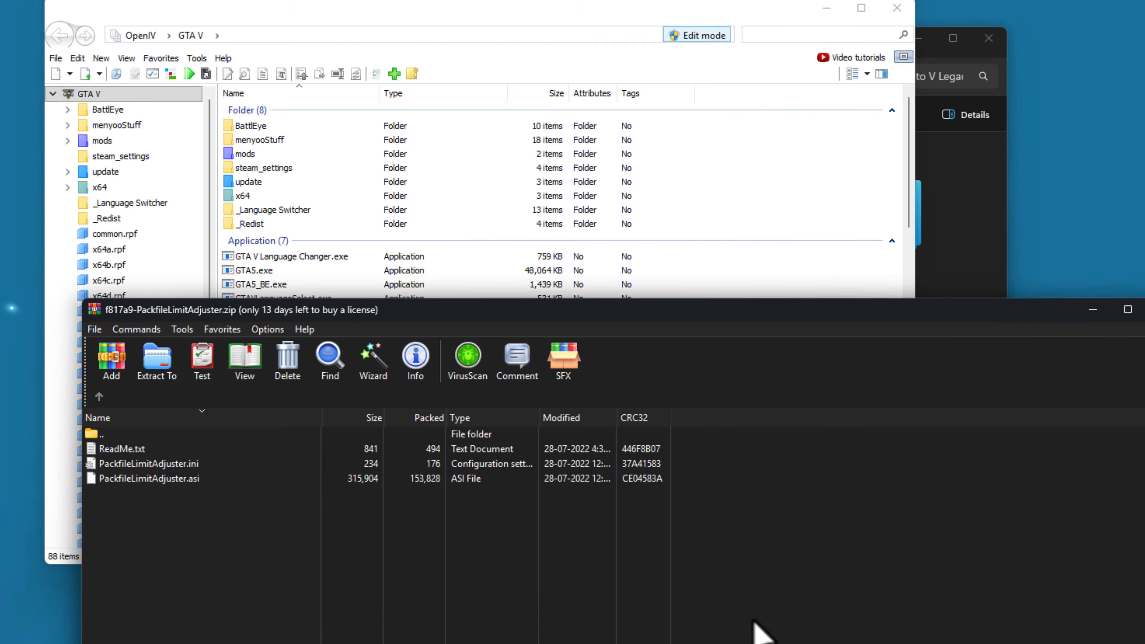
click(95, 398)
click(98, 399)
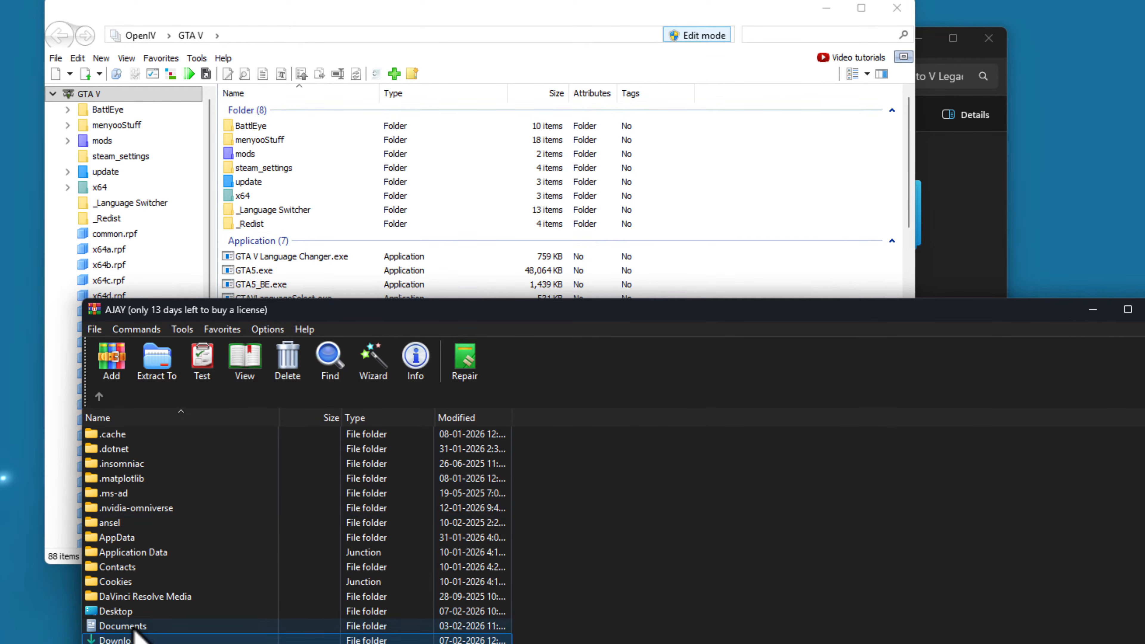
double_click(134, 639)
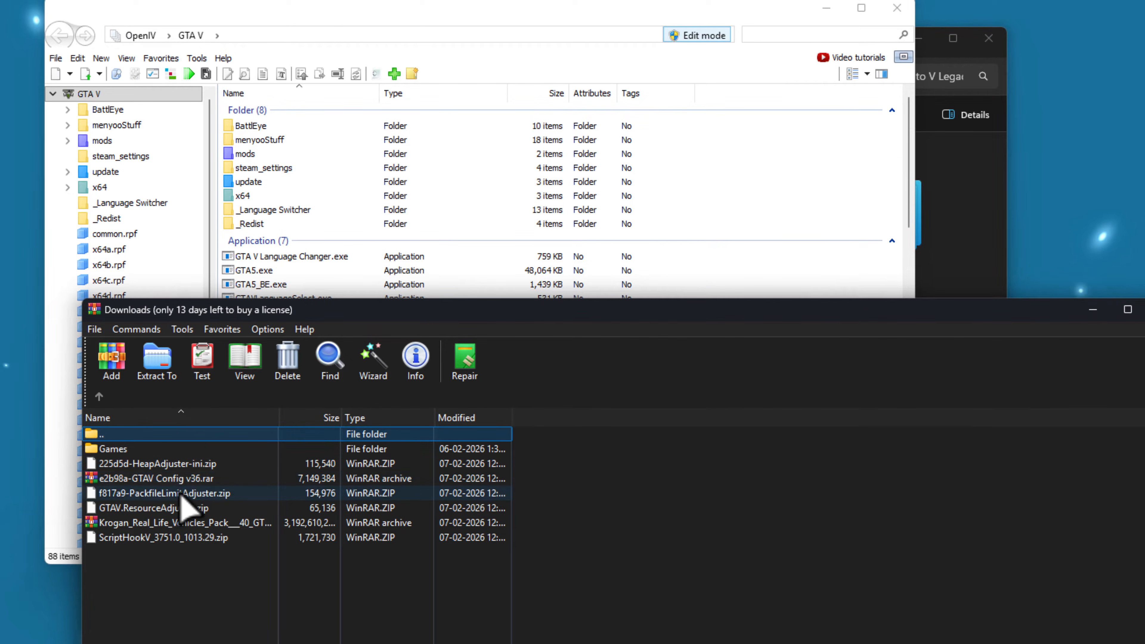
double_click(194, 524)
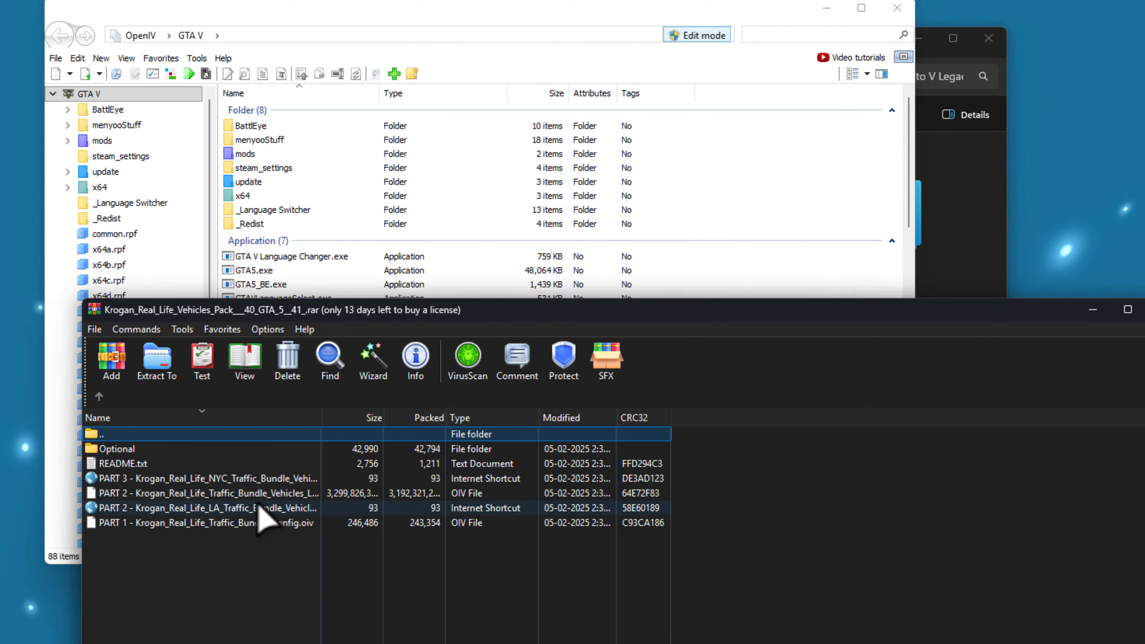
Load PART 1 - Krogan_Real_Life_Traffic_Bundle_Config.oiv into OpenIV and install the package into the "mods" folder
drag(239, 523, 767, 289)
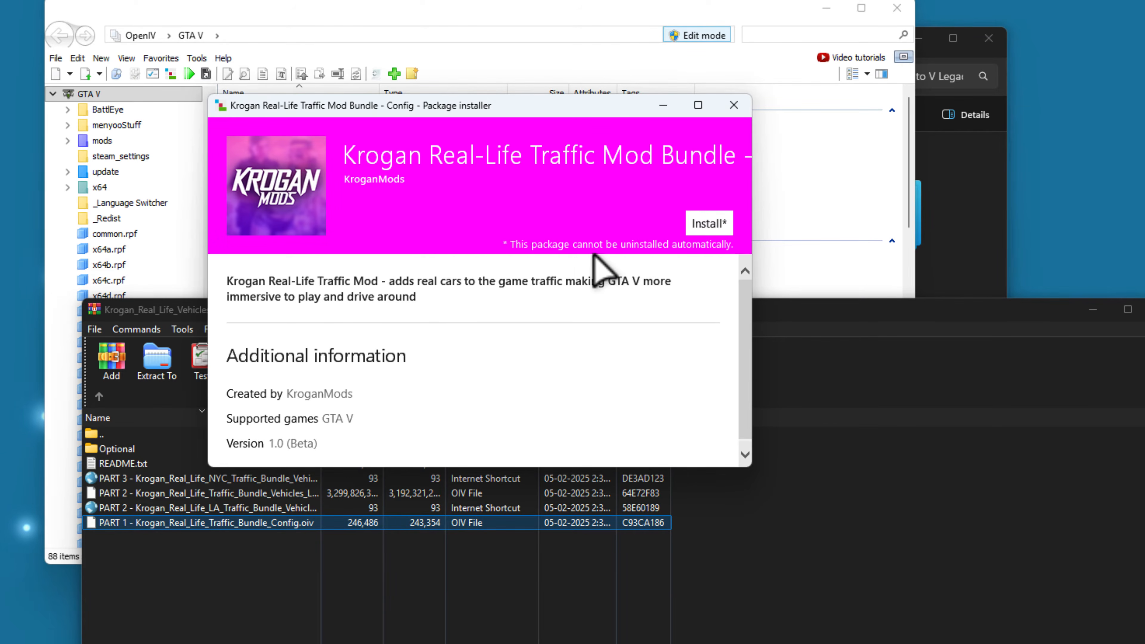
click(705, 224)
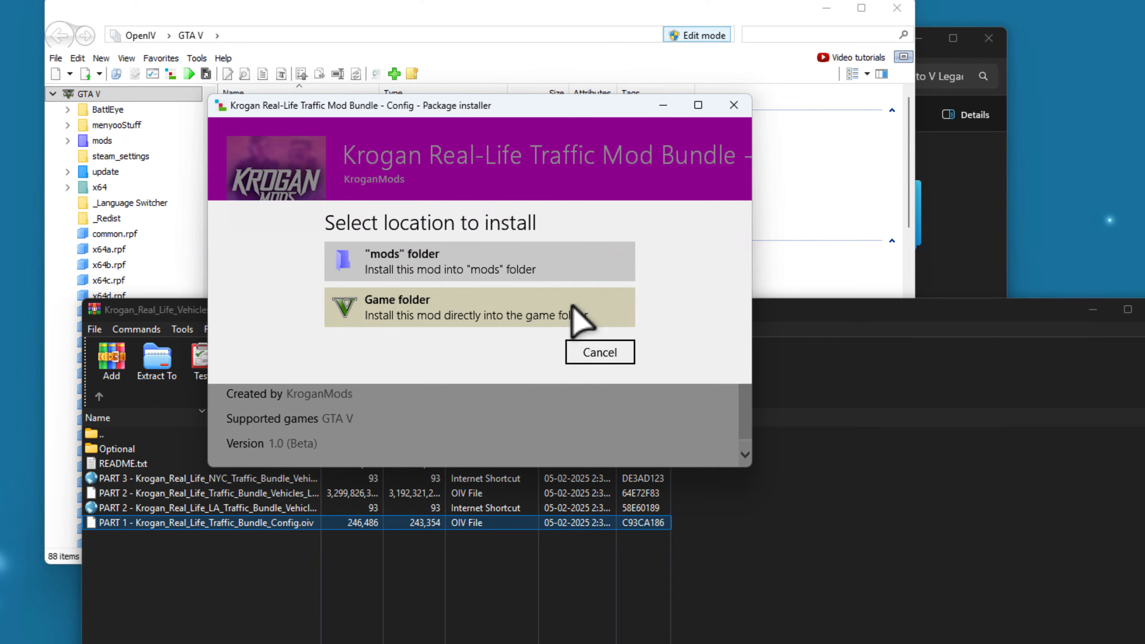
click(404, 266)
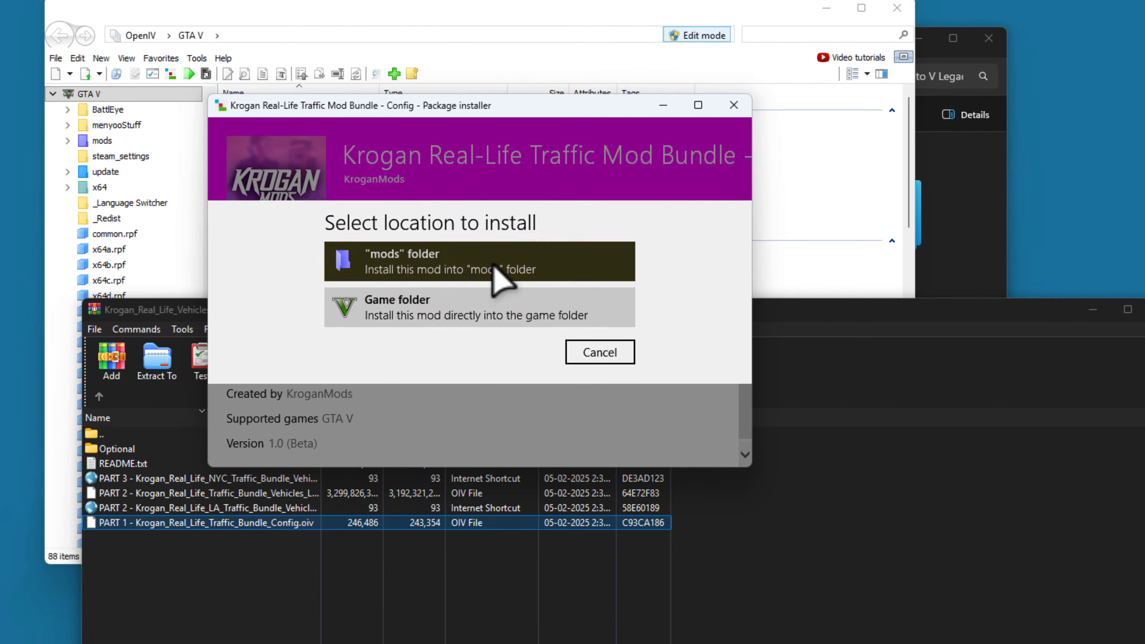
click(385, 358)
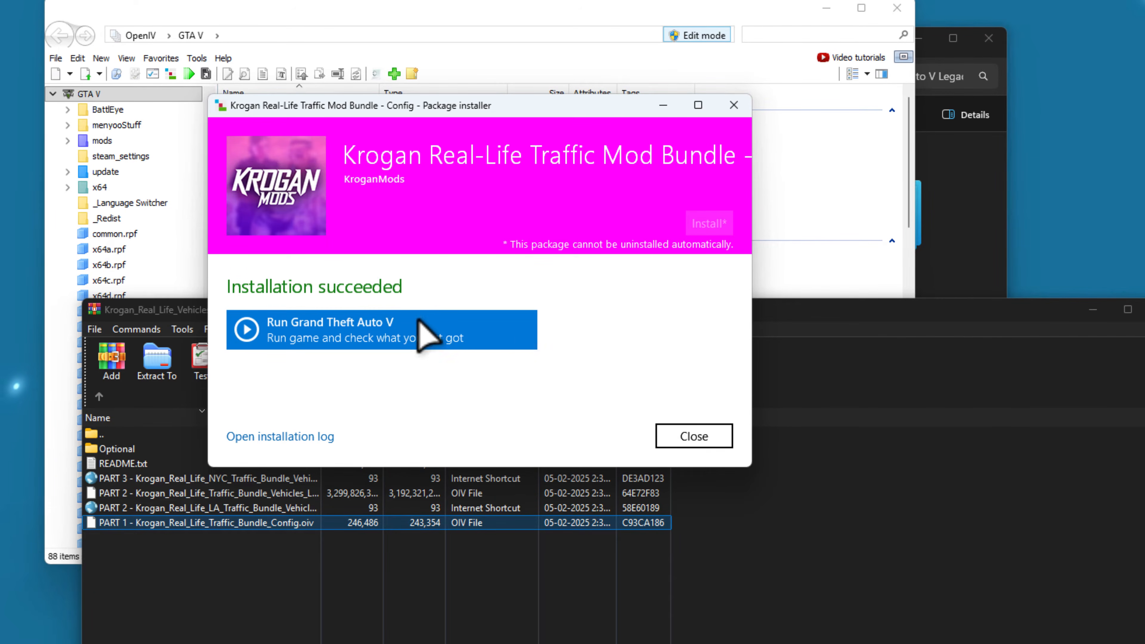
Close the Part 1 package installer and turn Edit mode back on for GTA V in OpenIV
click(670, 446)
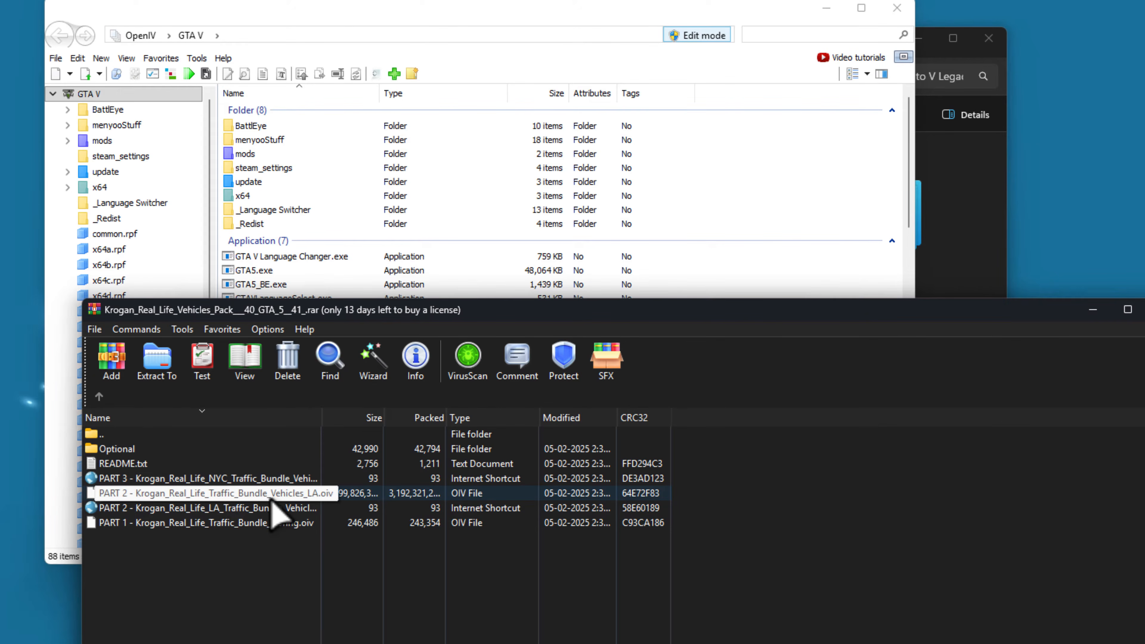
click(799, 264)
click(697, 36)
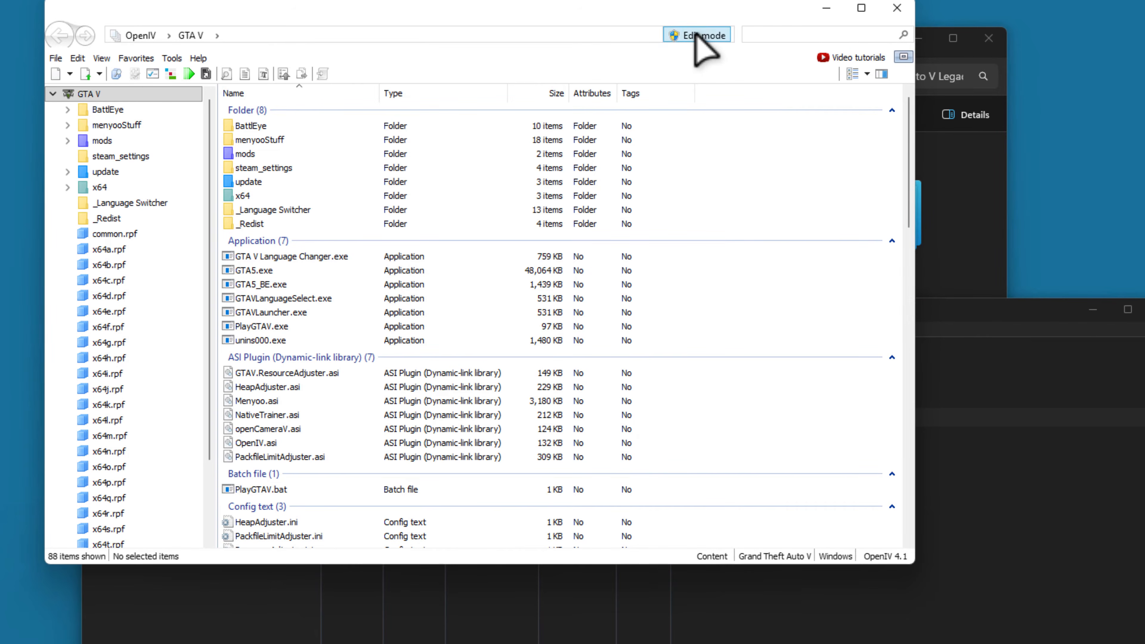
click(531, 324)
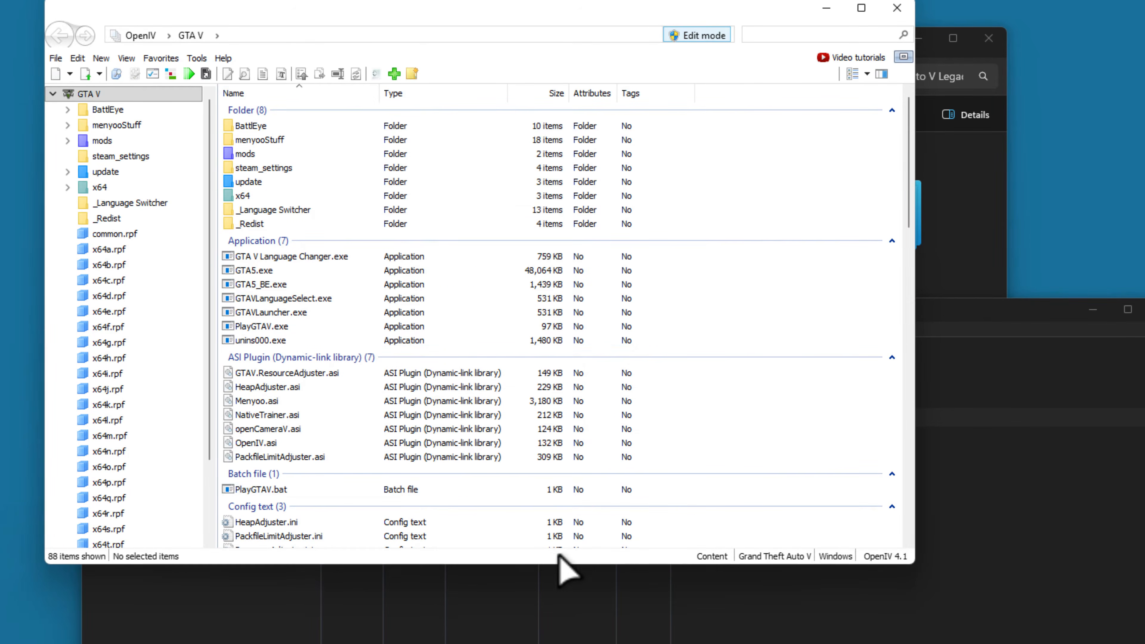
Load PART 2 - Krogan_Real_Life_Traffic_Bundle_Vehicles_LA.oiv from WinRAR into OpenIV, install it into the "mods" folder and close the installer
click(520, 587)
drag(149, 493, 733, 265)
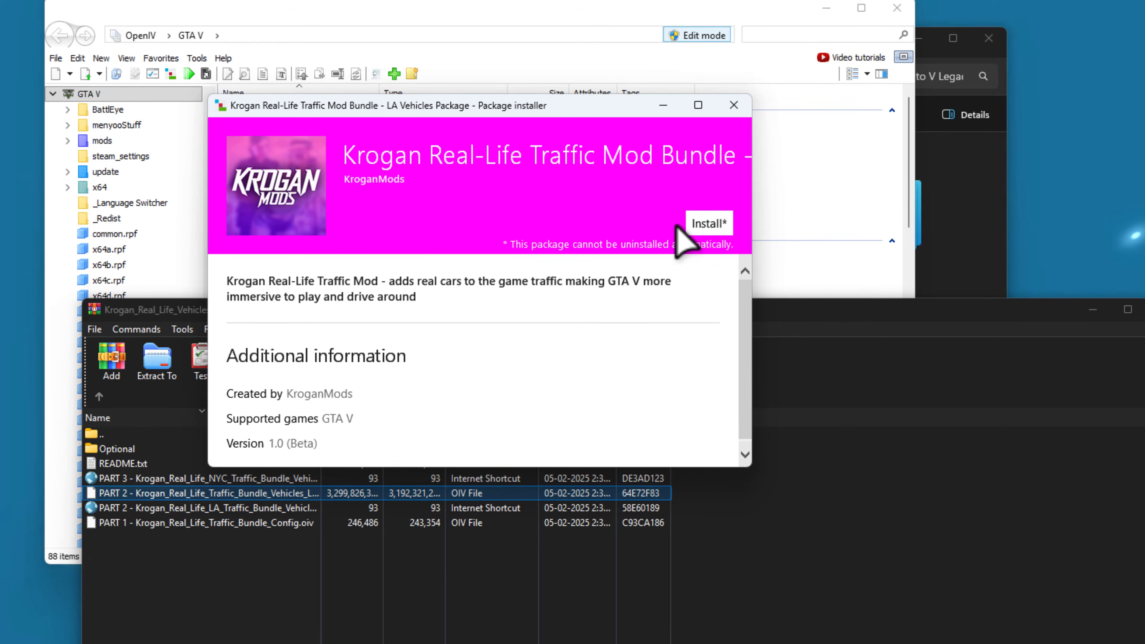
click(695, 228)
click(383, 194)
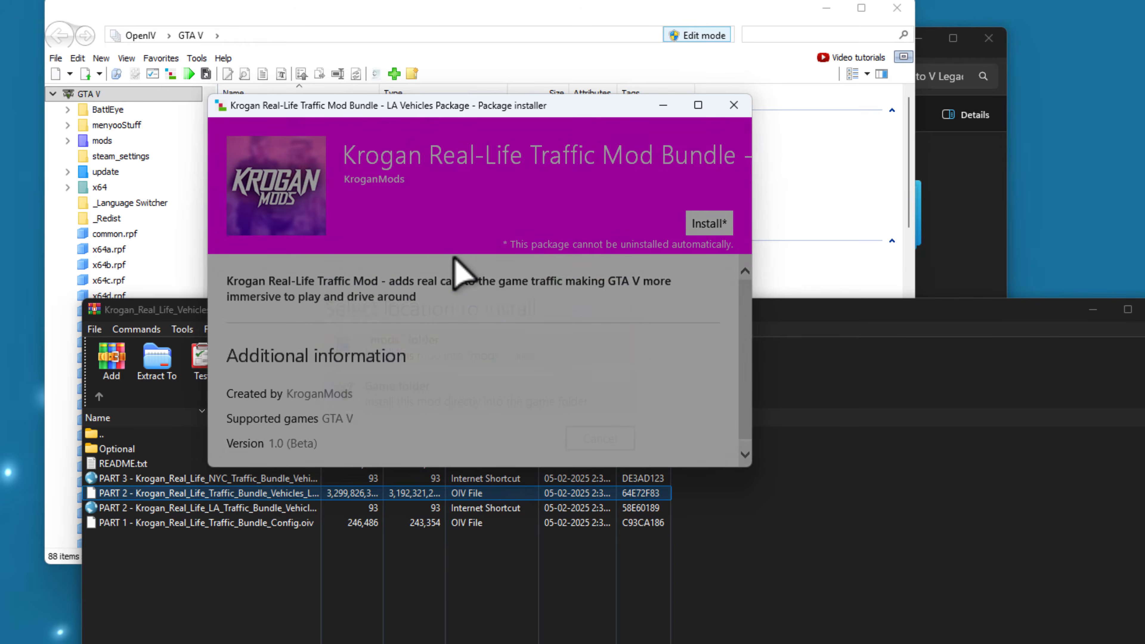
click(457, 352)
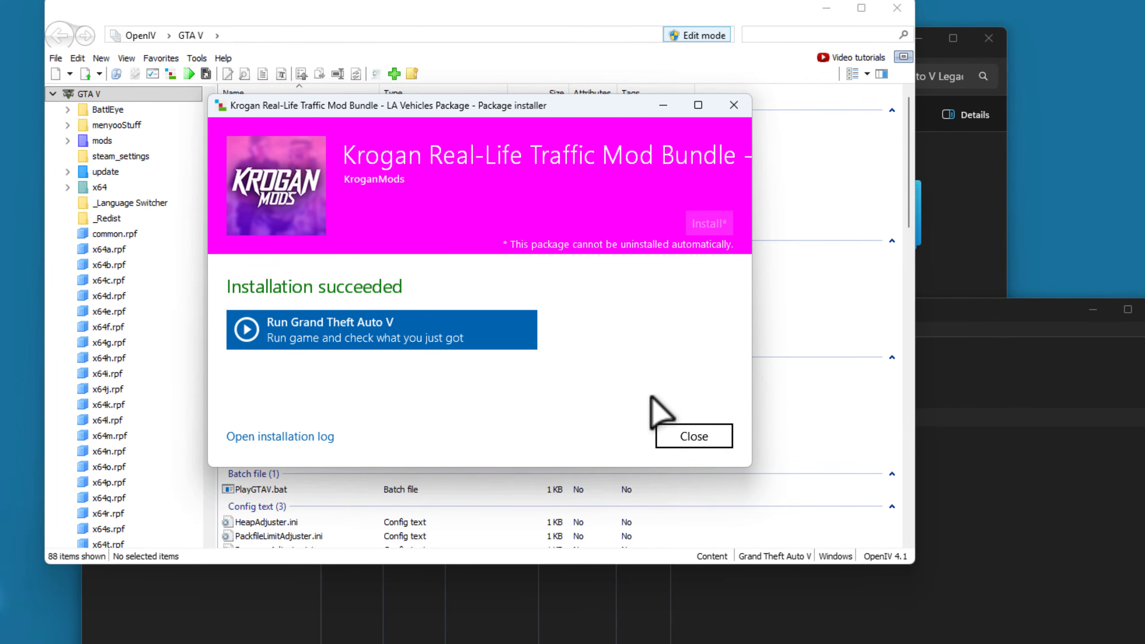
click(683, 441)
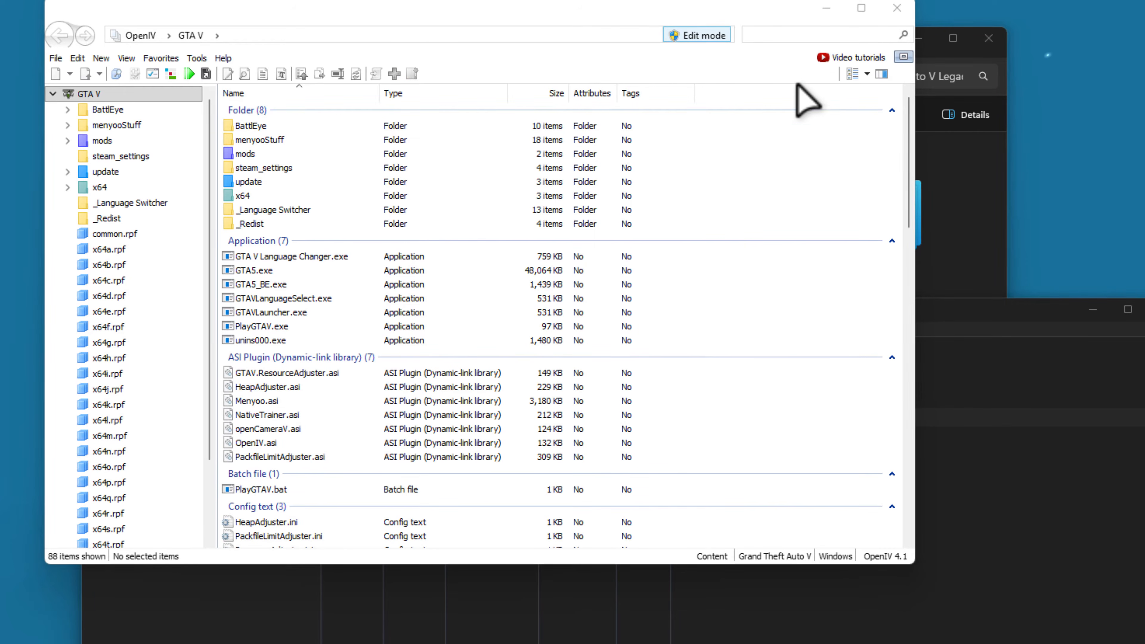
Switch to WinRAR, go back to the Downloads folder and open the e2b98a-GTAV Config v36.rar archive
click(571, 569)
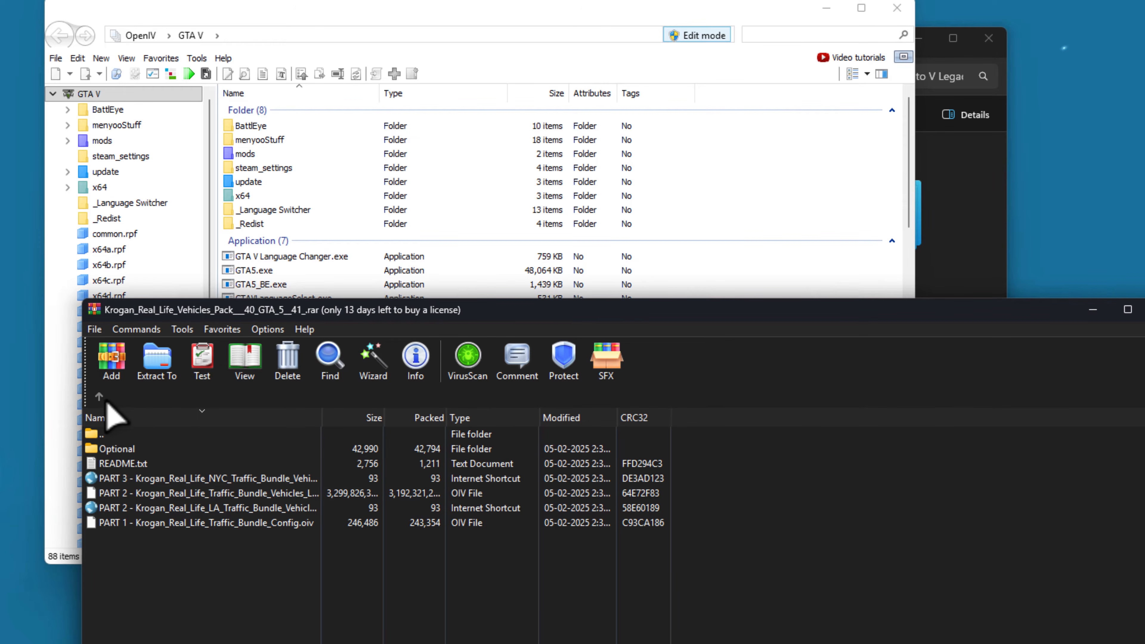
click(99, 397)
click(99, 397)
click(205, 479)
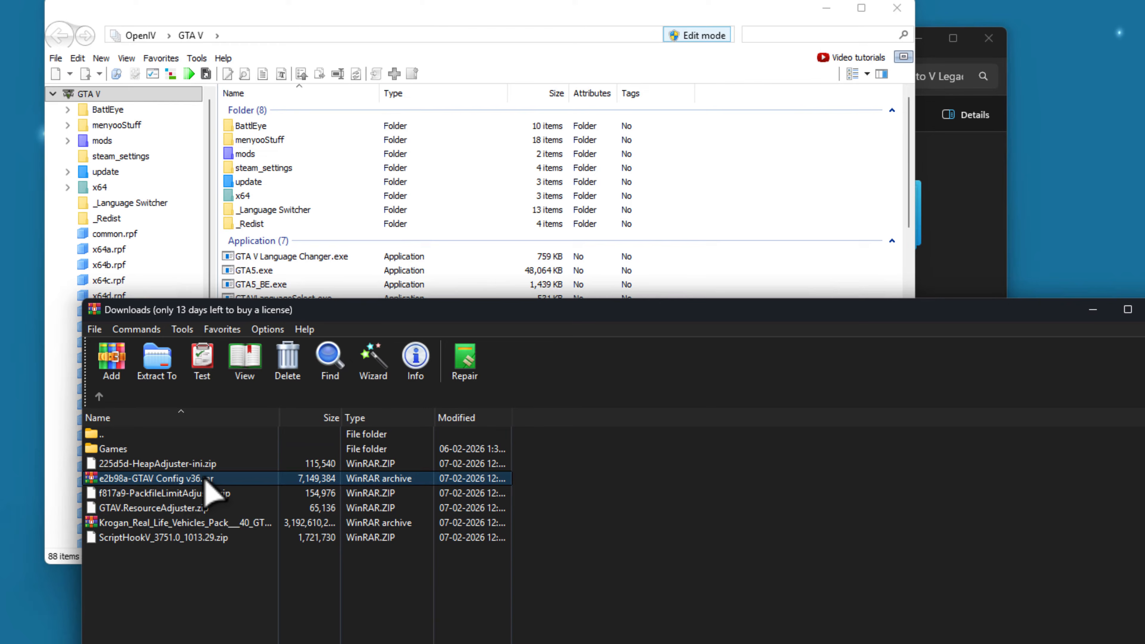
double_click(205, 478)
Find gameconfig.xml under Gta Config v36 for A Safehouse in the Hills > For More Mods > Stock Traffic (Means Gta base)
click(171, 467)
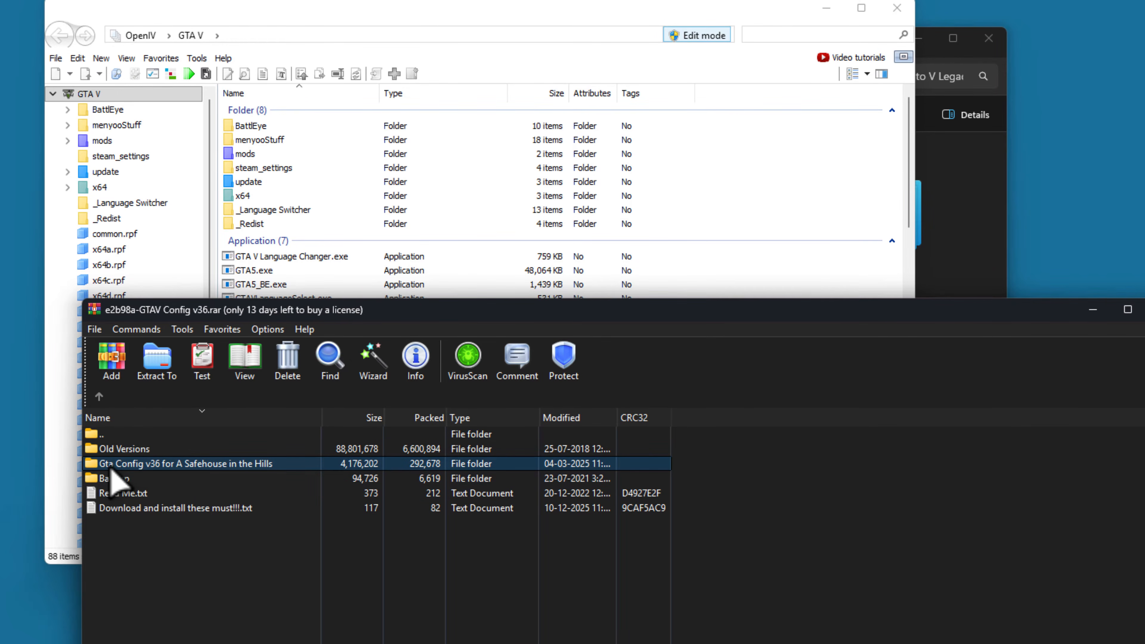
click(122, 450)
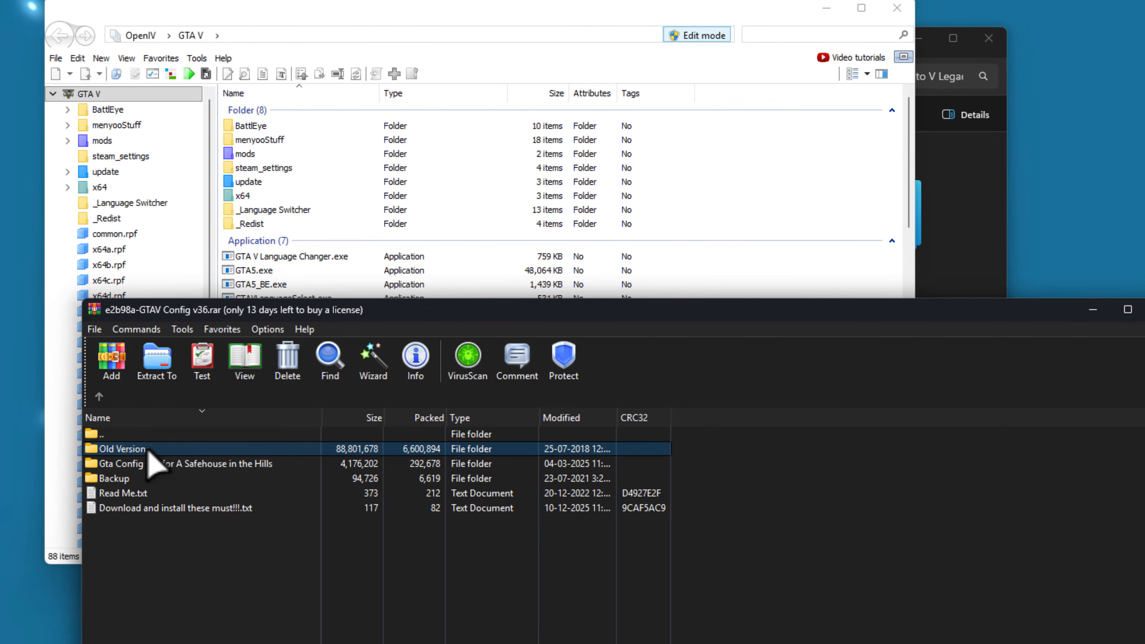
click(139, 465)
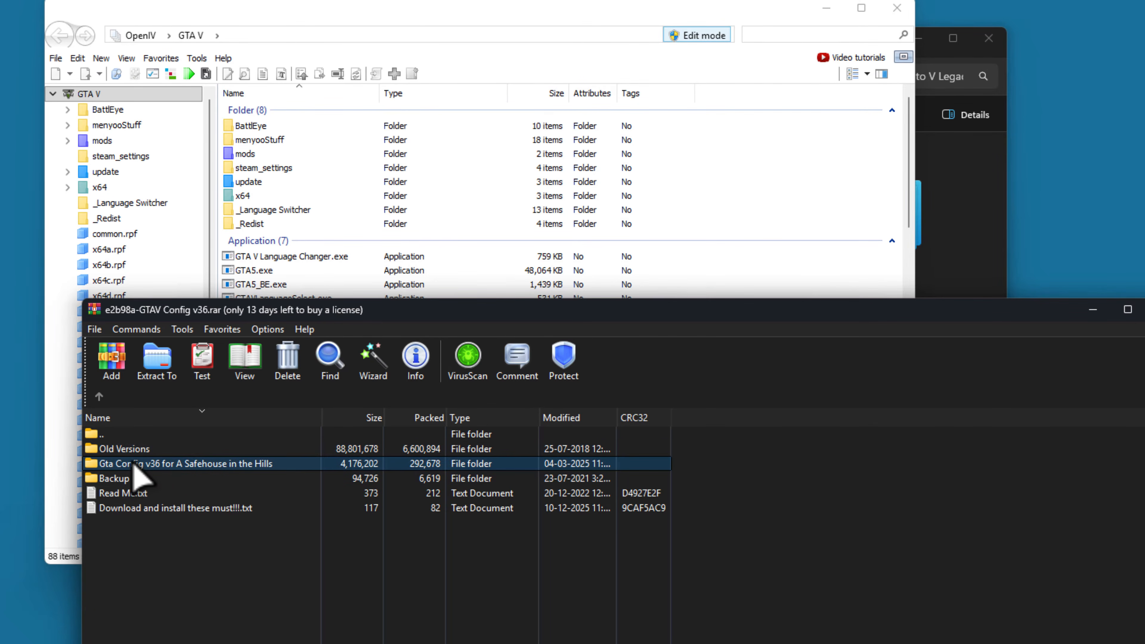
double_click(182, 464)
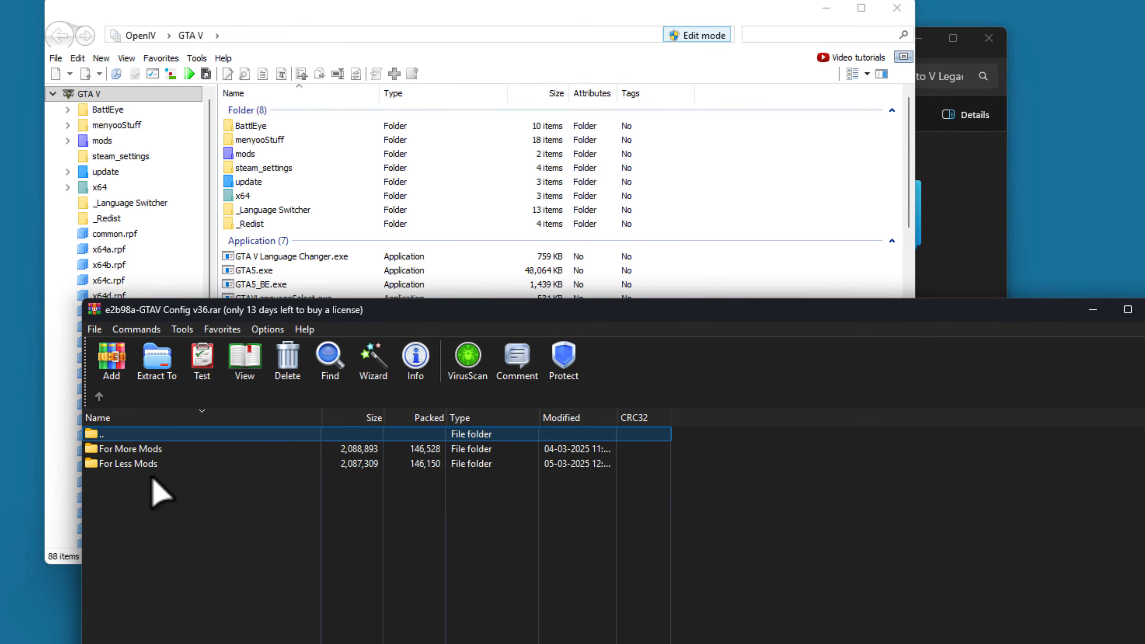
double_click(158, 450)
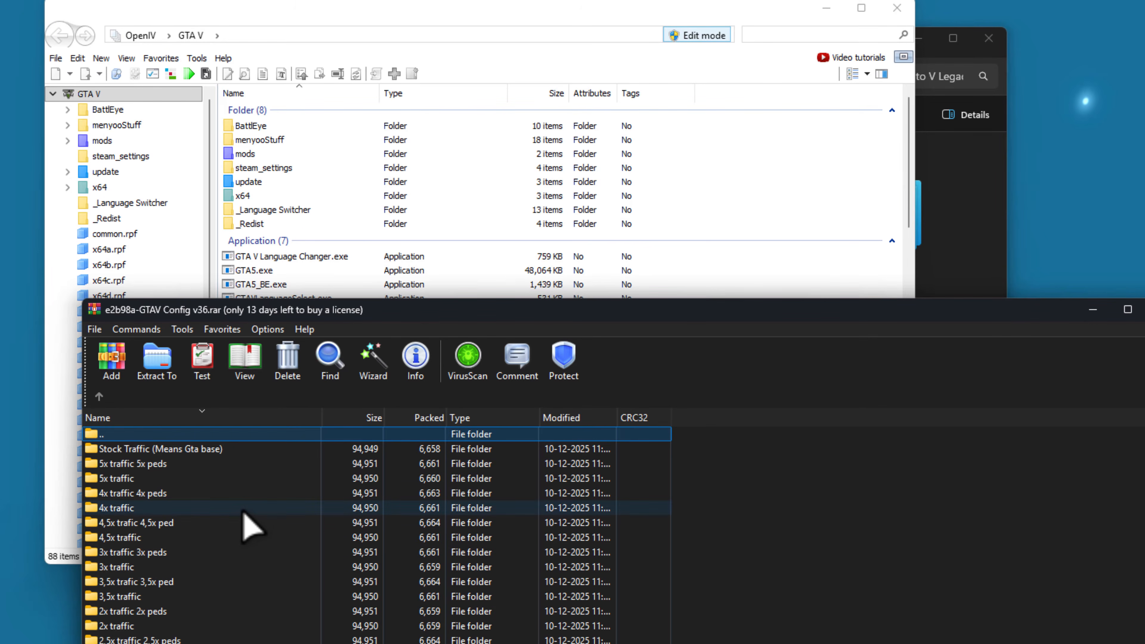
click(115, 451)
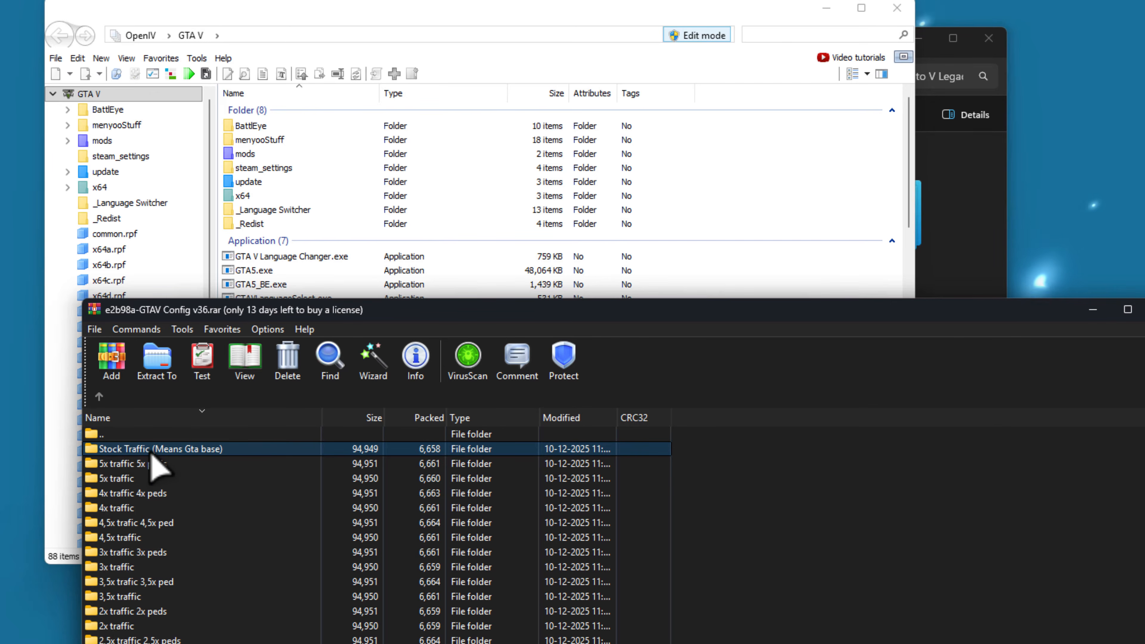
key(Return)
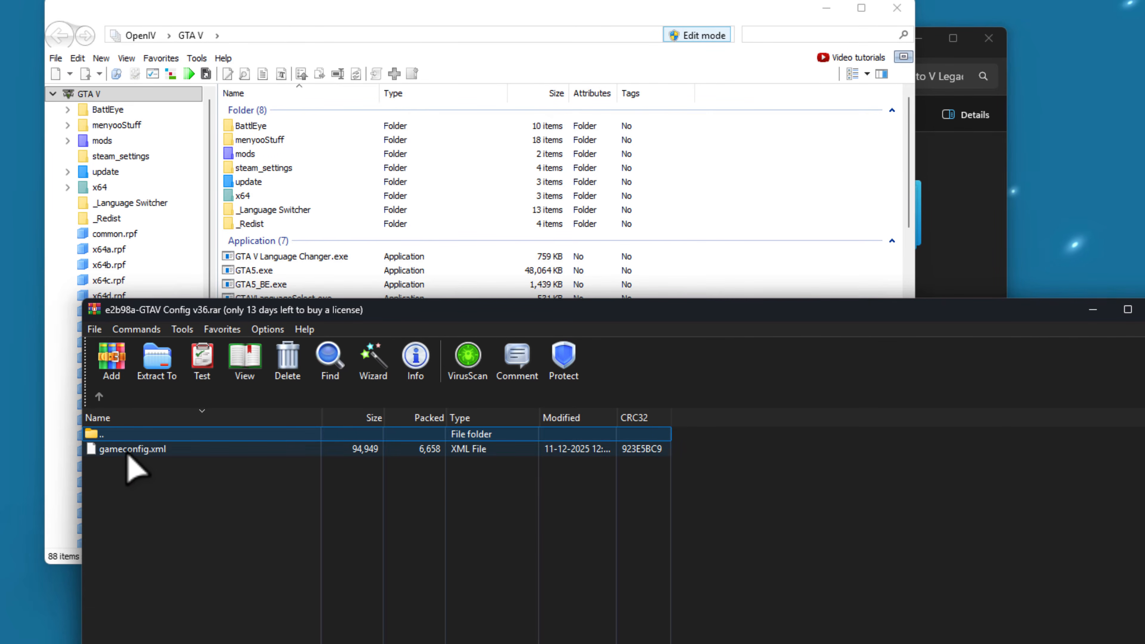
click(128, 454)
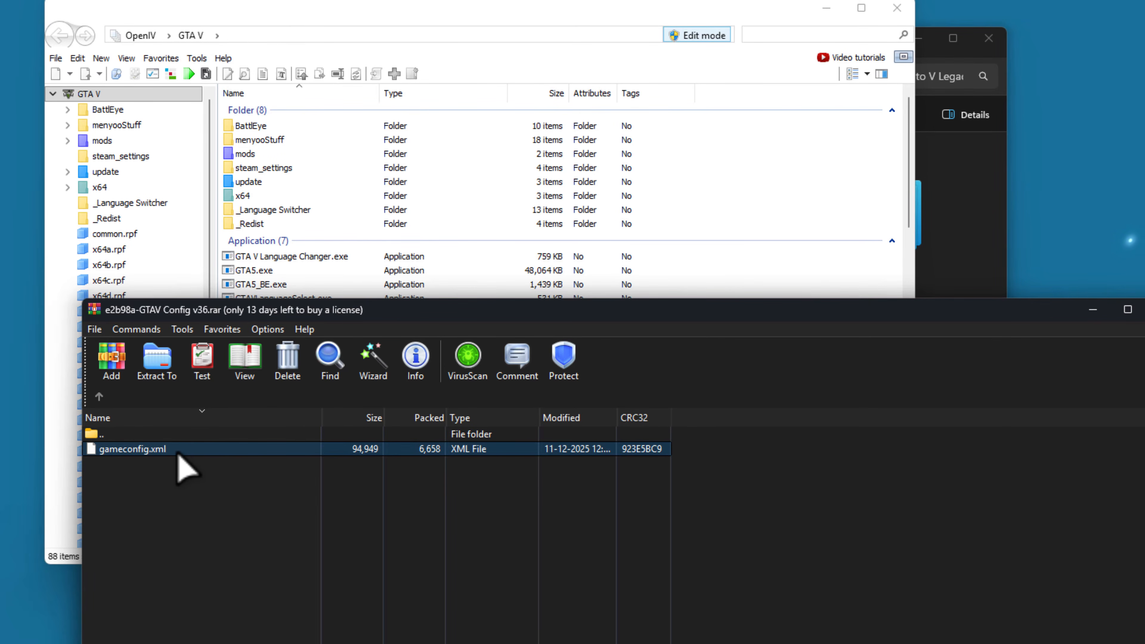
Switch to OpenIV, open mods > update > update.rpf > common > data and turn on Edit mode
click(754, 264)
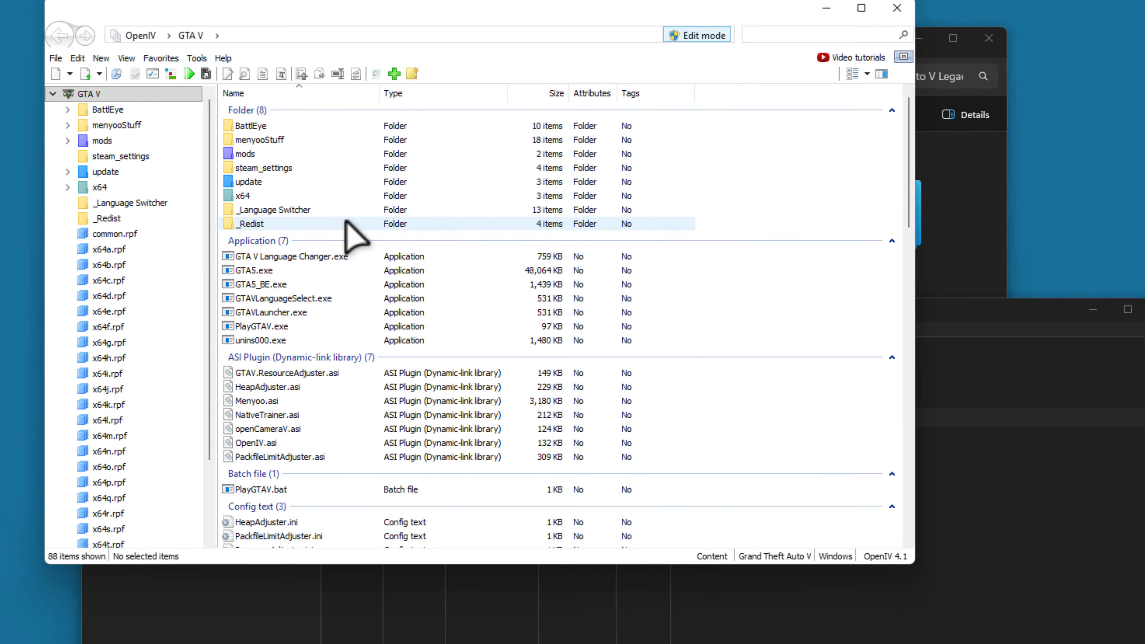
double_click(265, 154)
double_click(276, 127)
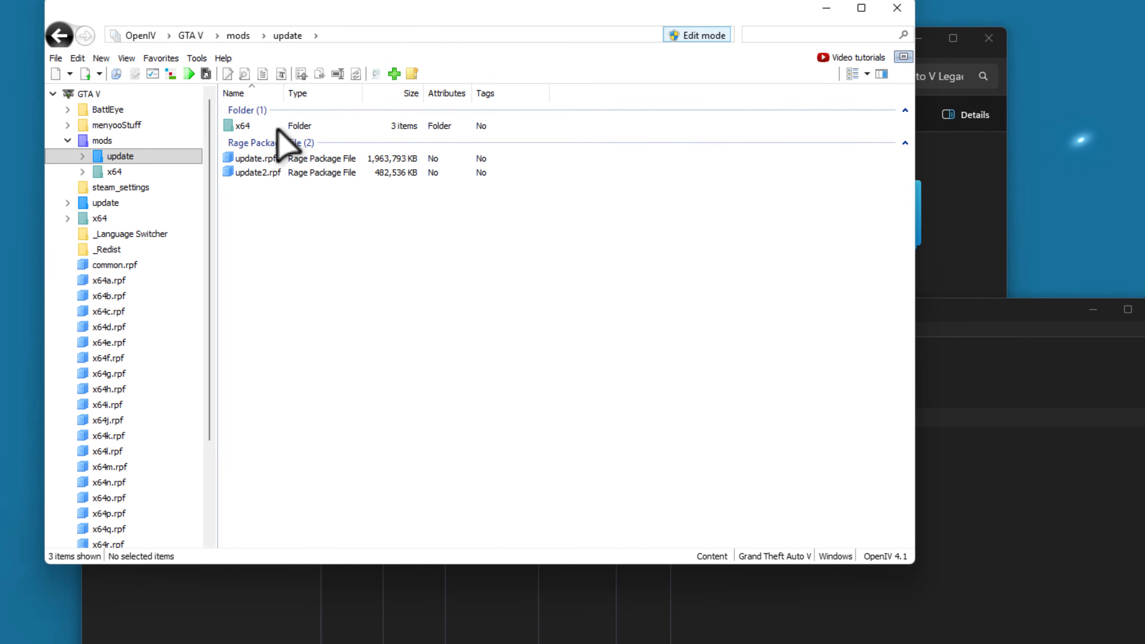
double_click(270, 159)
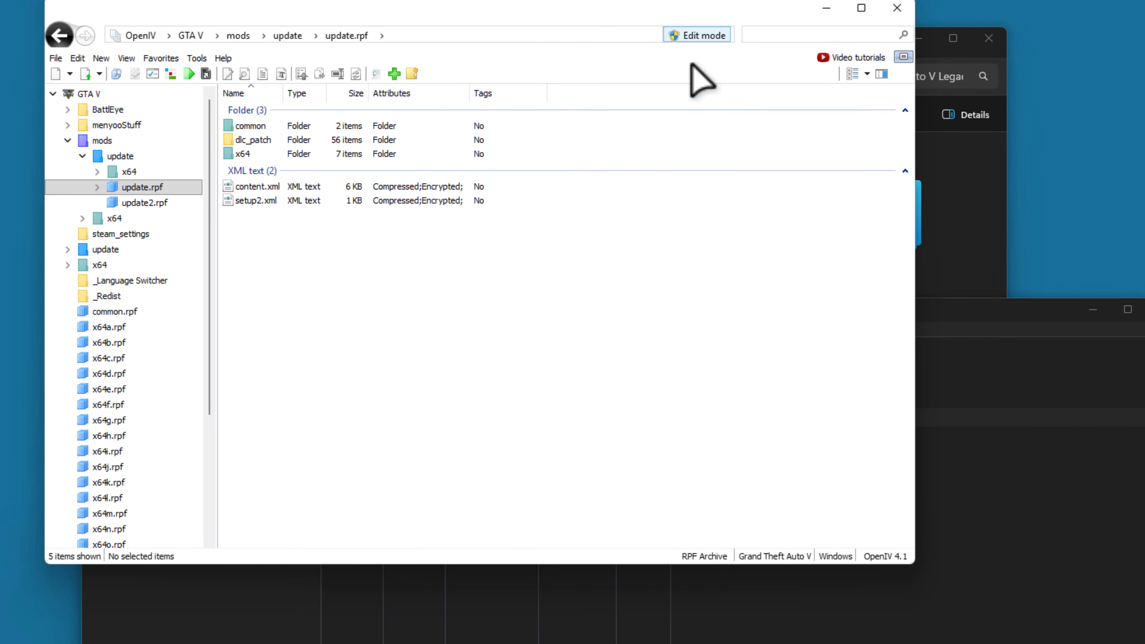
double_click(334, 126)
double_click(331, 126)
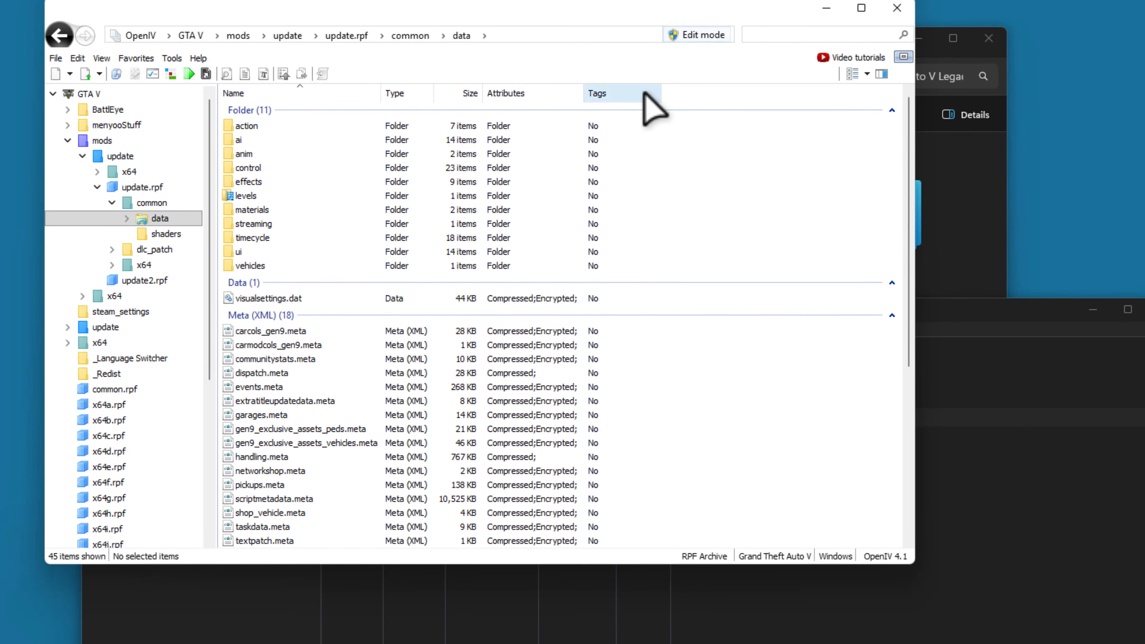
click(682, 37)
click(529, 336)
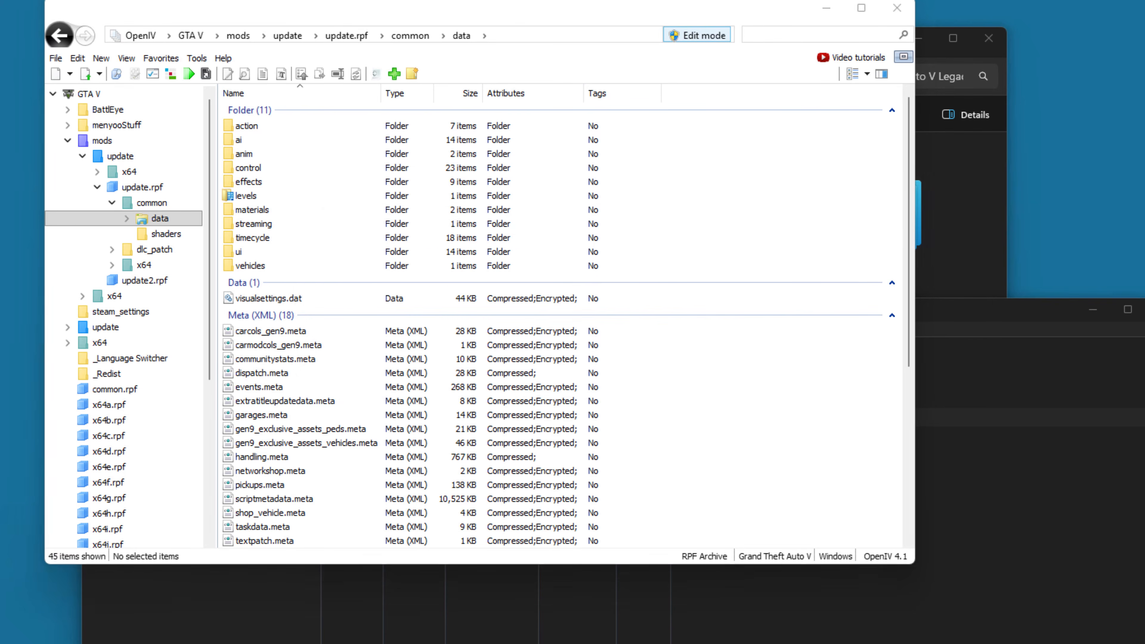
Copy gameconfig.xml from the WinRAR archive into the open data folder in OpenIV and close WinRAR
click(307, 592)
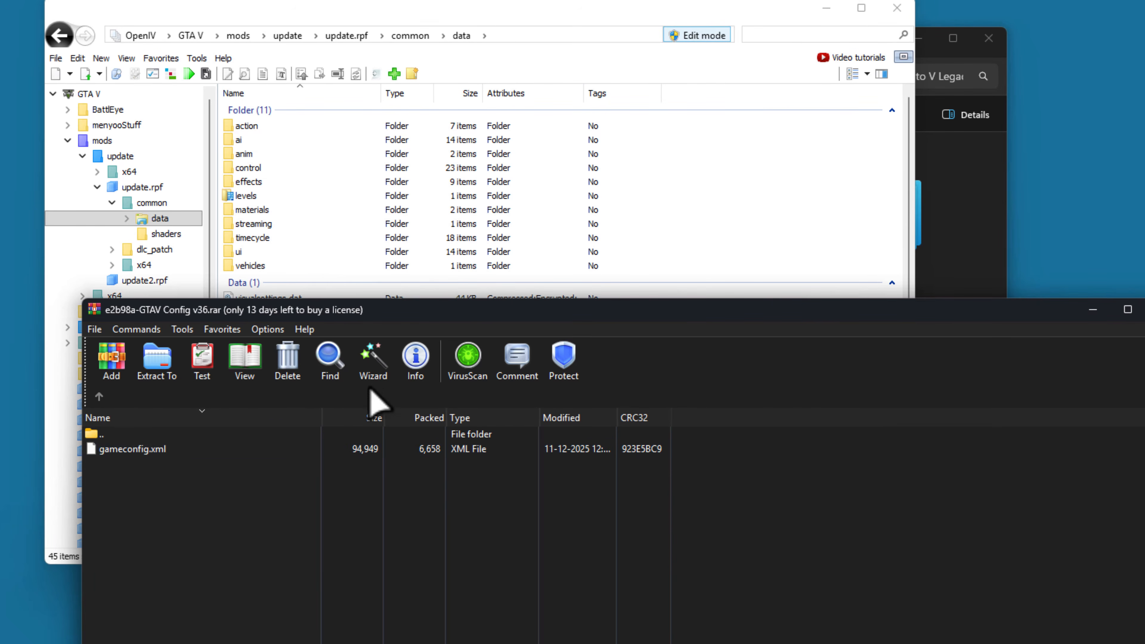
drag(401, 312, 383, 392)
drag(120, 529, 705, 355)
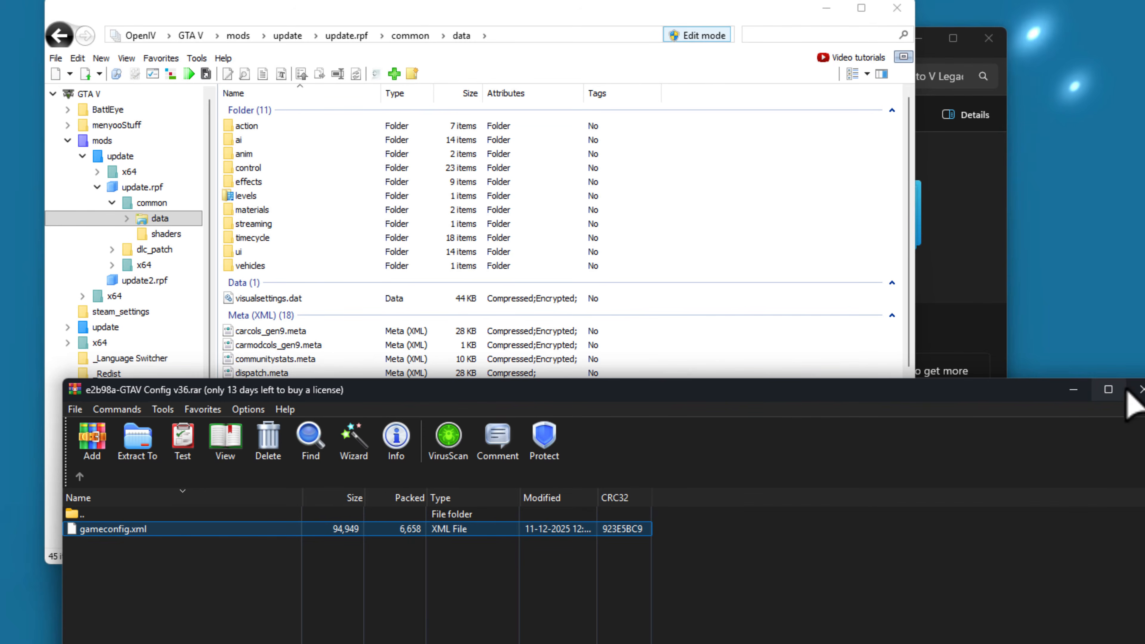
click(1139, 390)
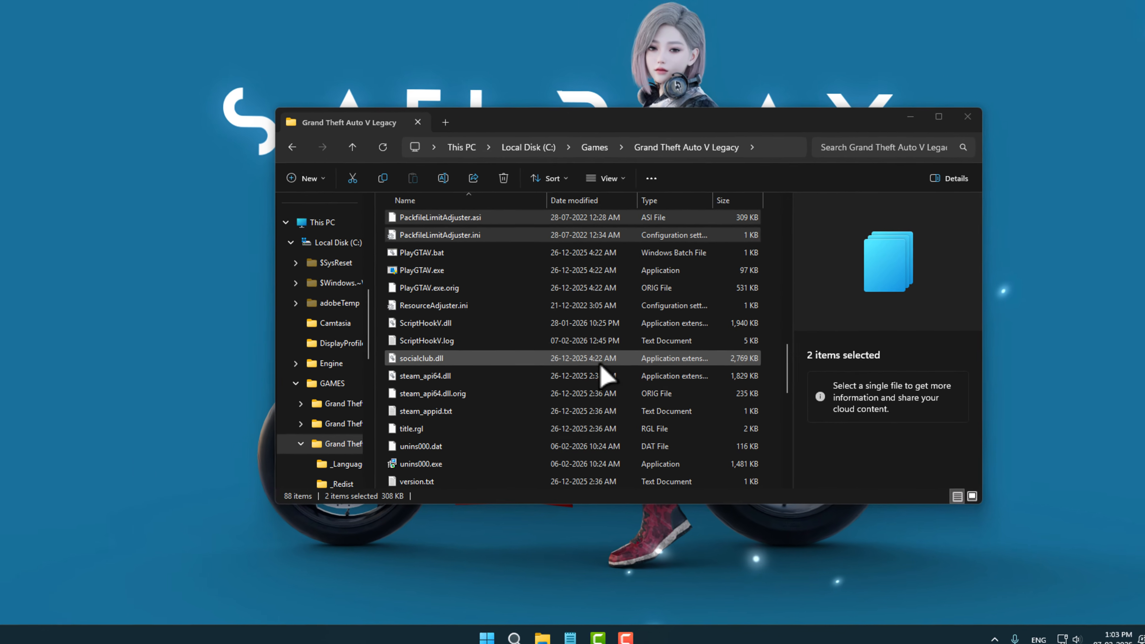